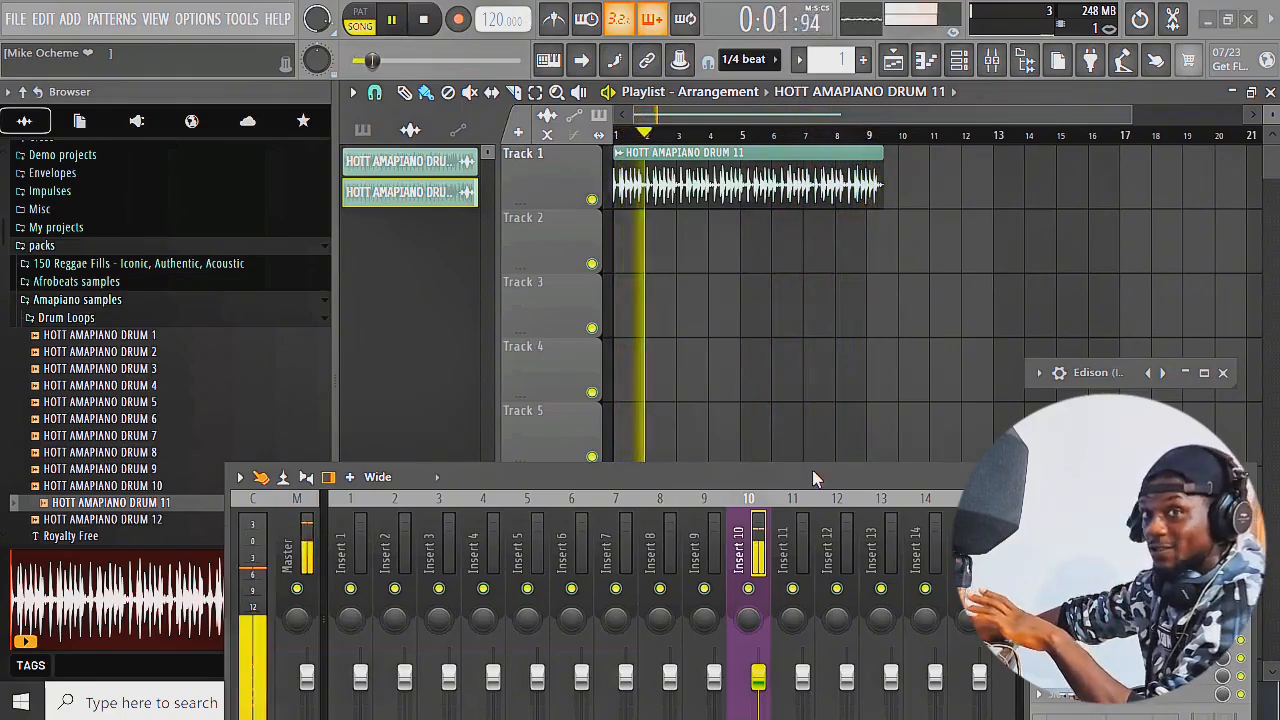
Stop playback, slice the HOTT AMAPIANO DRUM 11 clip near its end at 9:09:16, and delete the leftover tail piece
{"action": "key", "text": "space"}
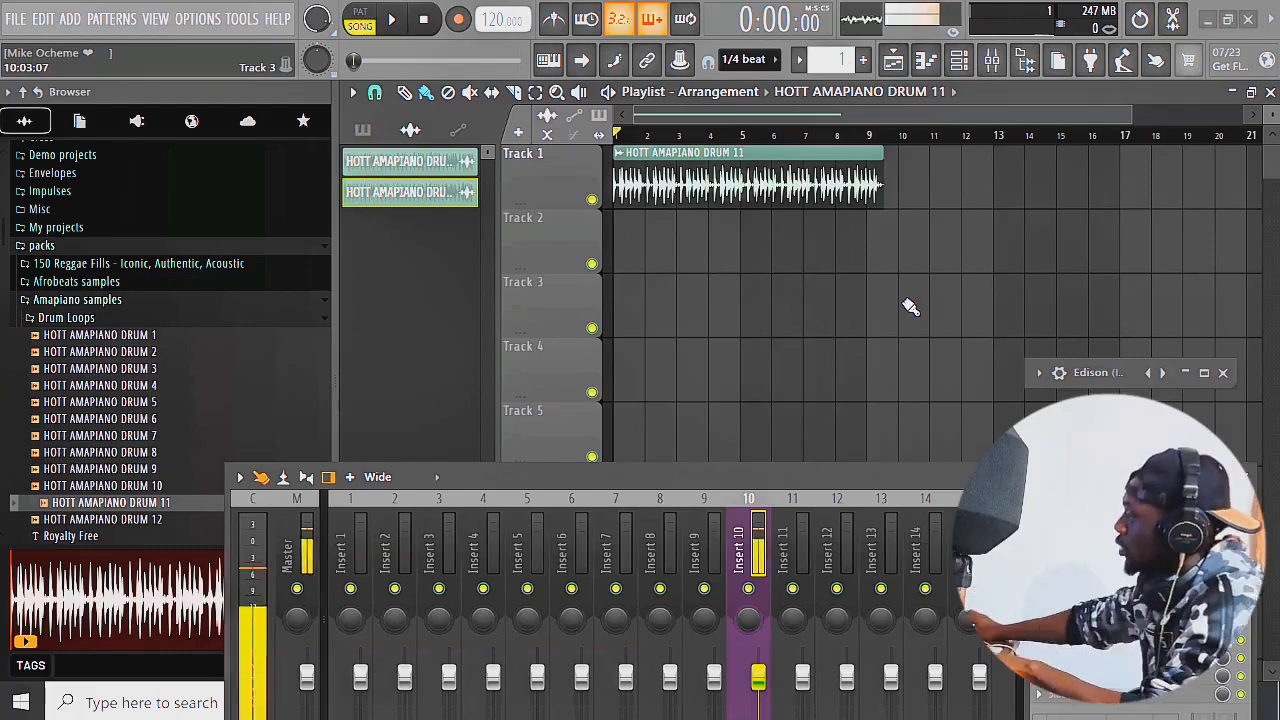
{"action": "scroll", "coordinate": [890, 198], "scroll_direction": "up", "scroll_amount": 6}
{"action": "scroll", "coordinate": [878, 194], "scroll_direction": "up", "scroll_amount": 4}
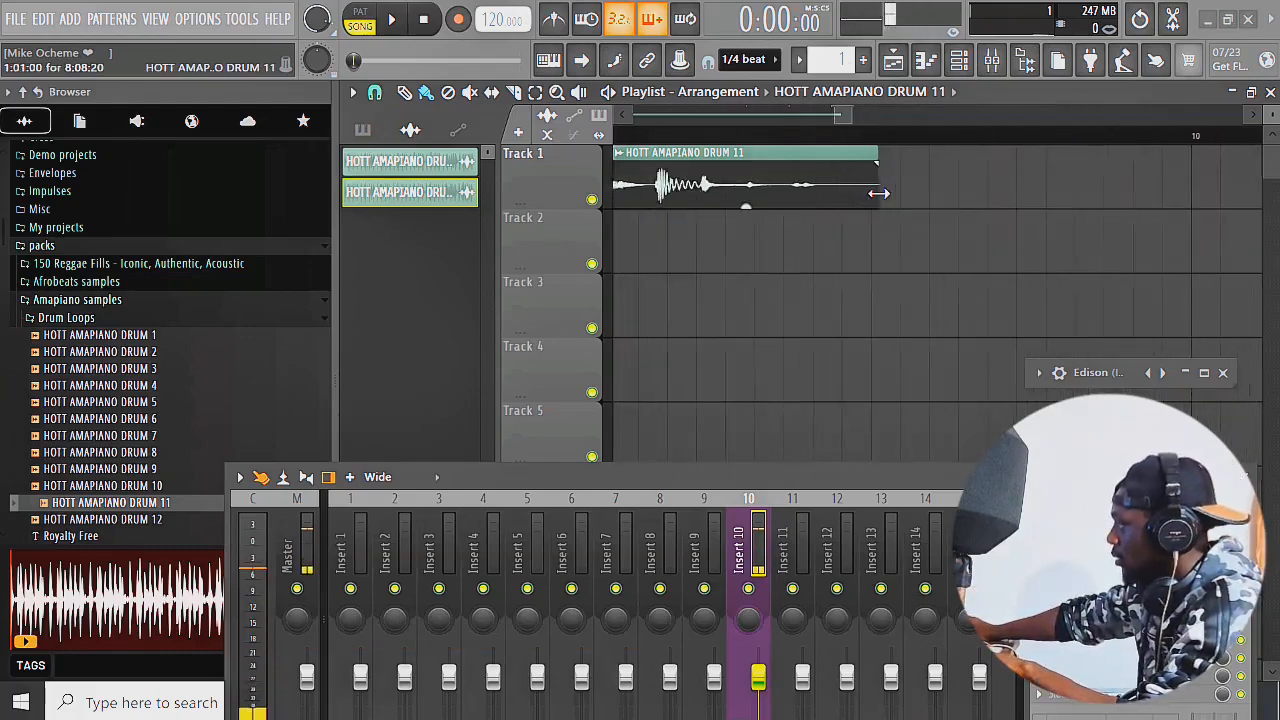
{"action": "scroll", "coordinate": [889, 193], "scroll_direction": "up", "scroll_amount": 3}
{"action": "scroll", "coordinate": [883, 186], "scroll_direction": "up", "scroll_amount": 2}
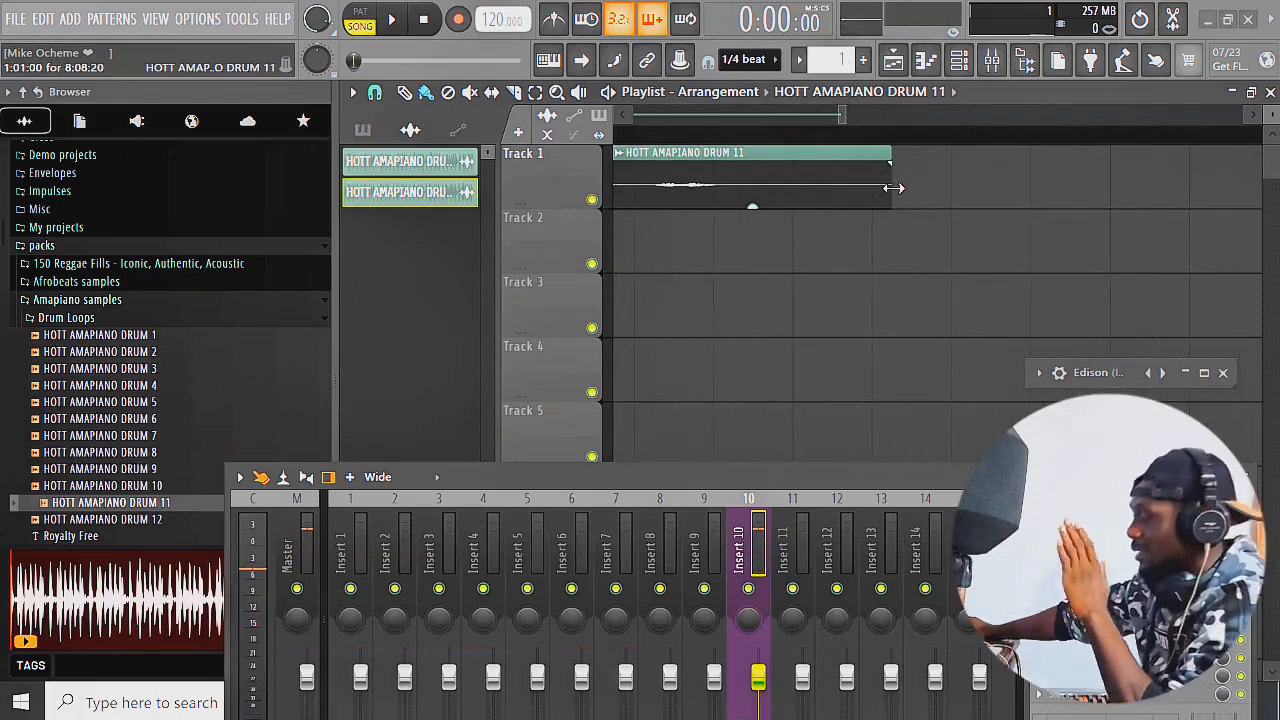
{"action": "left_click", "coordinate": [513, 92]}
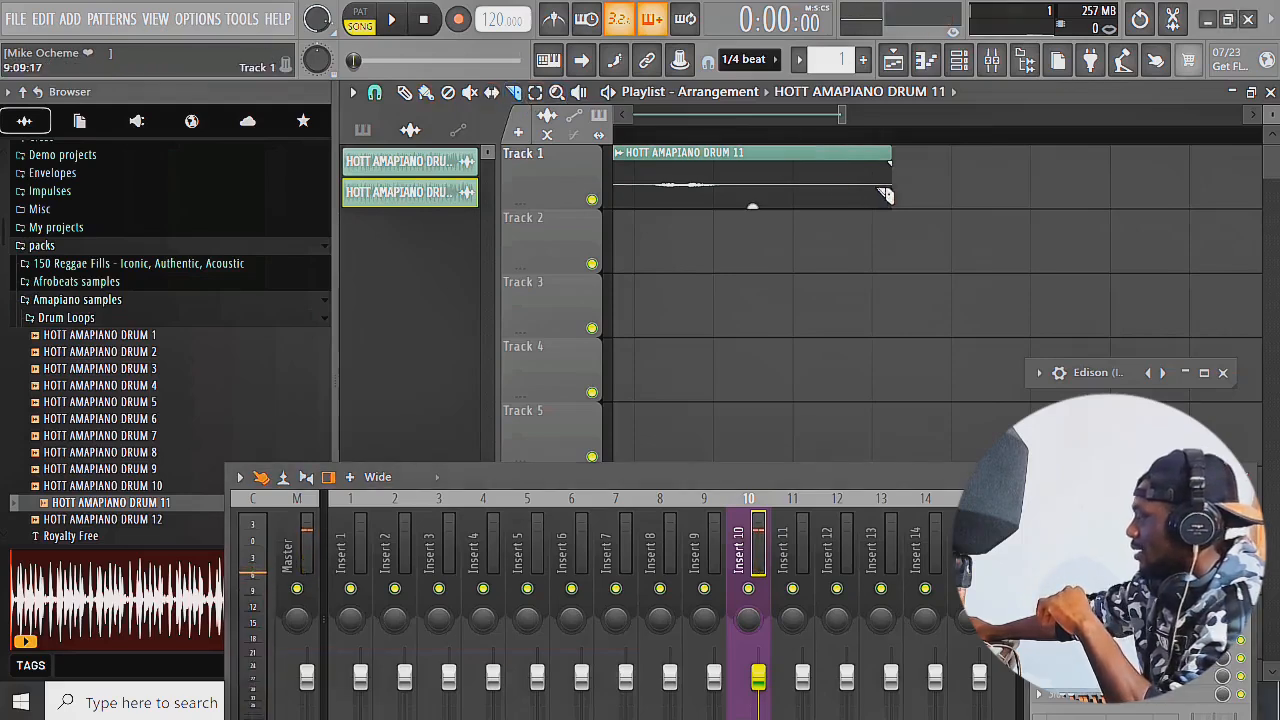
{"action": "left_click_drag", "start_coordinate": [883, 197], "coordinate": [881, 210]}
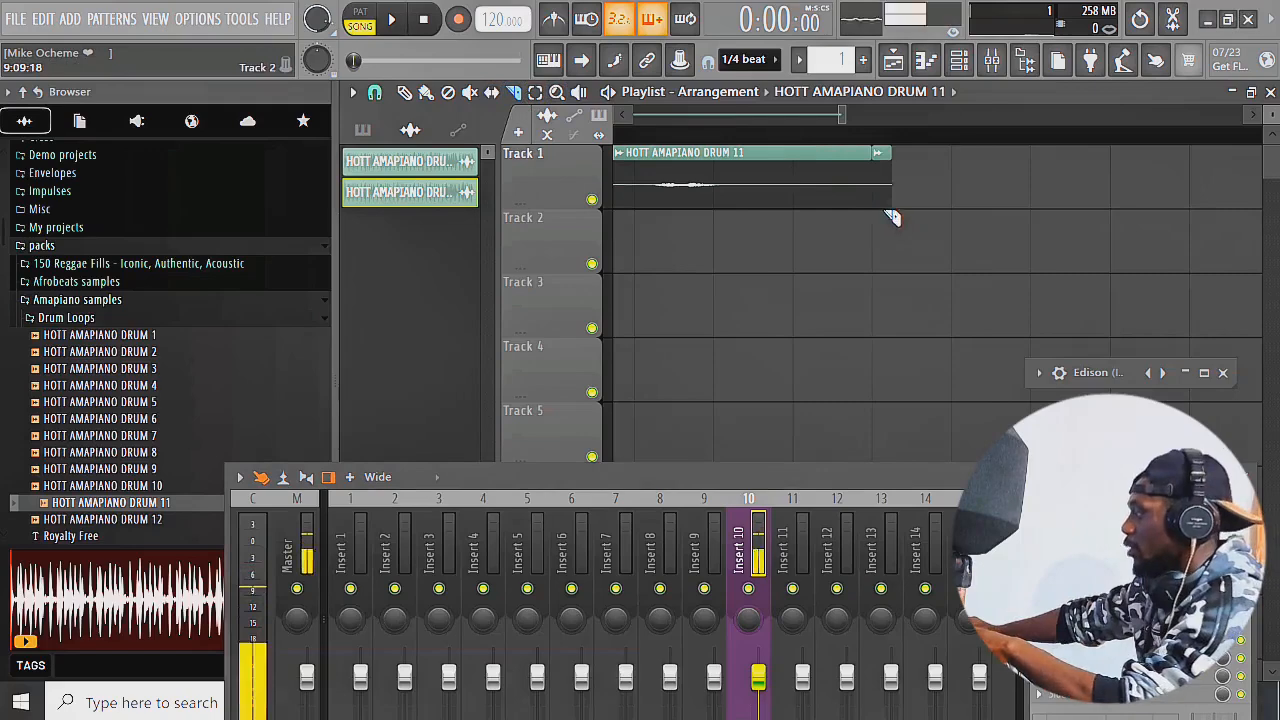
{"action": "key", "text": "b"}
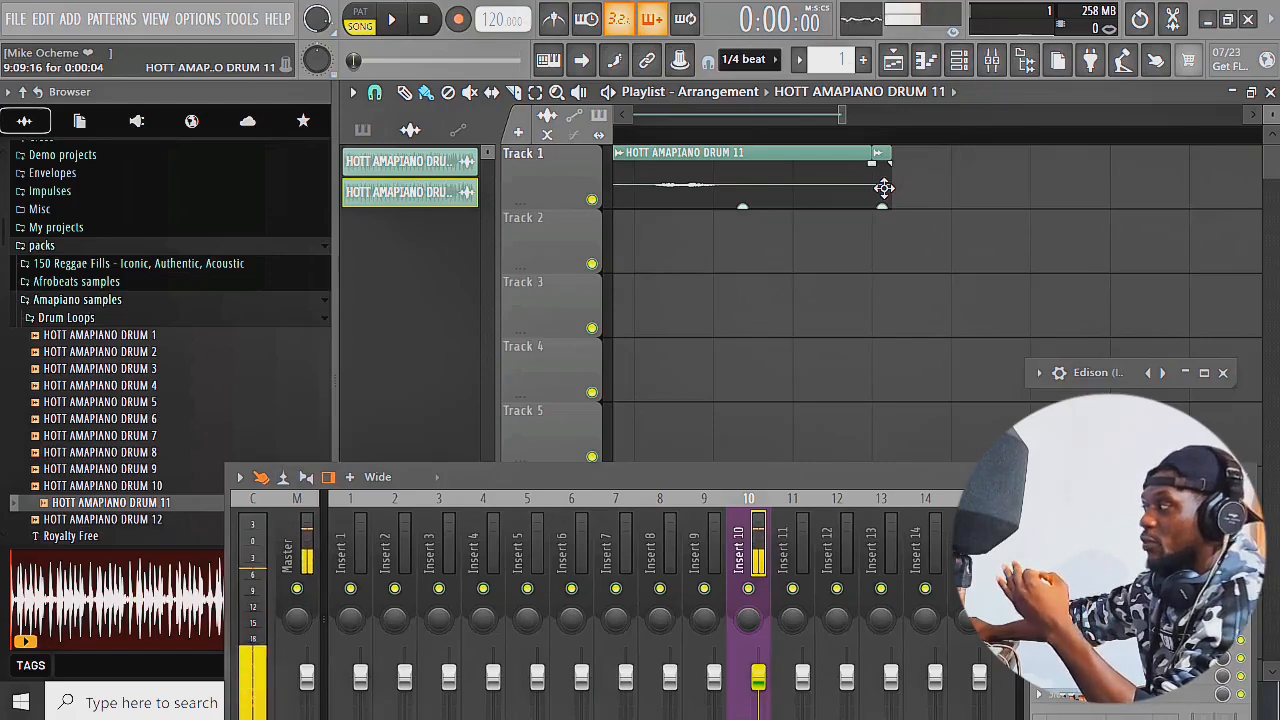
{"action": "right_click", "coordinate": [888, 198]}
Play the trimmed drum clip from just before bar 9 to check its ending
{"action": "scroll", "coordinate": [891, 234], "scroll_direction": "down", "scroll_amount": 6}
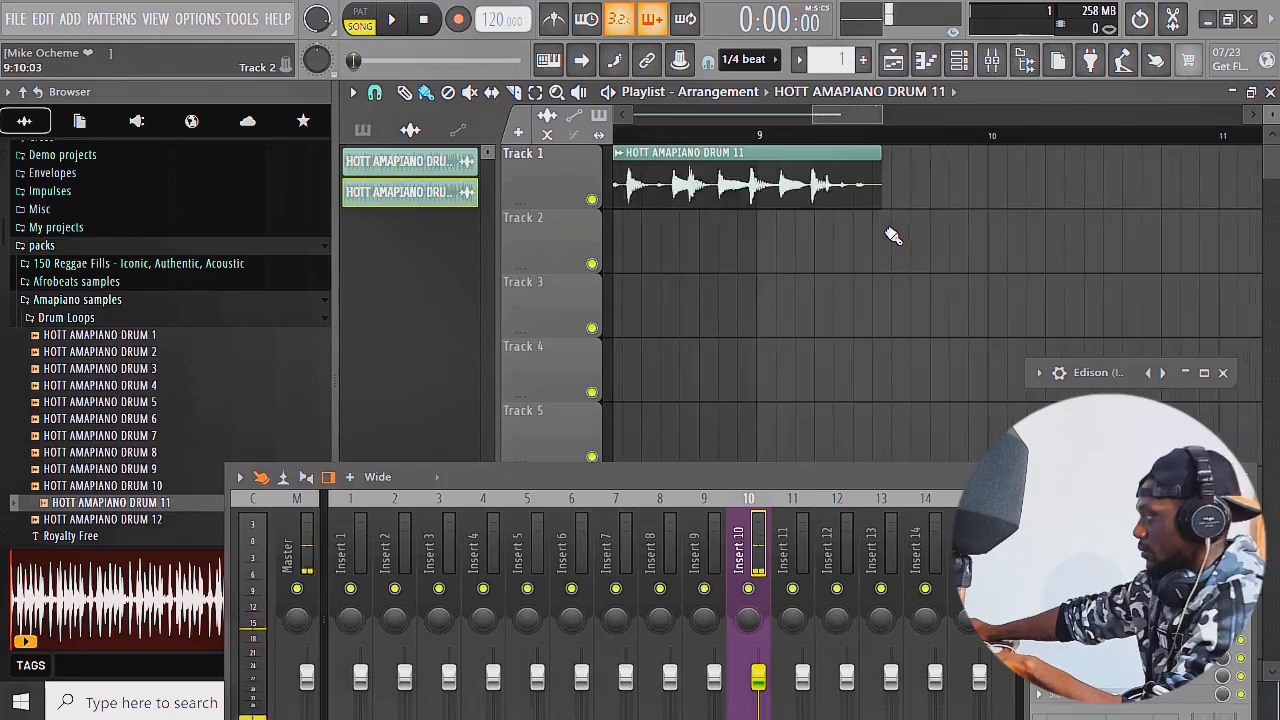
{"action": "scroll", "coordinate": [892, 236], "scroll_direction": "down", "scroll_amount": 1}
{"action": "left_click", "coordinate": [745, 136]}
{"action": "key", "text": "space"}
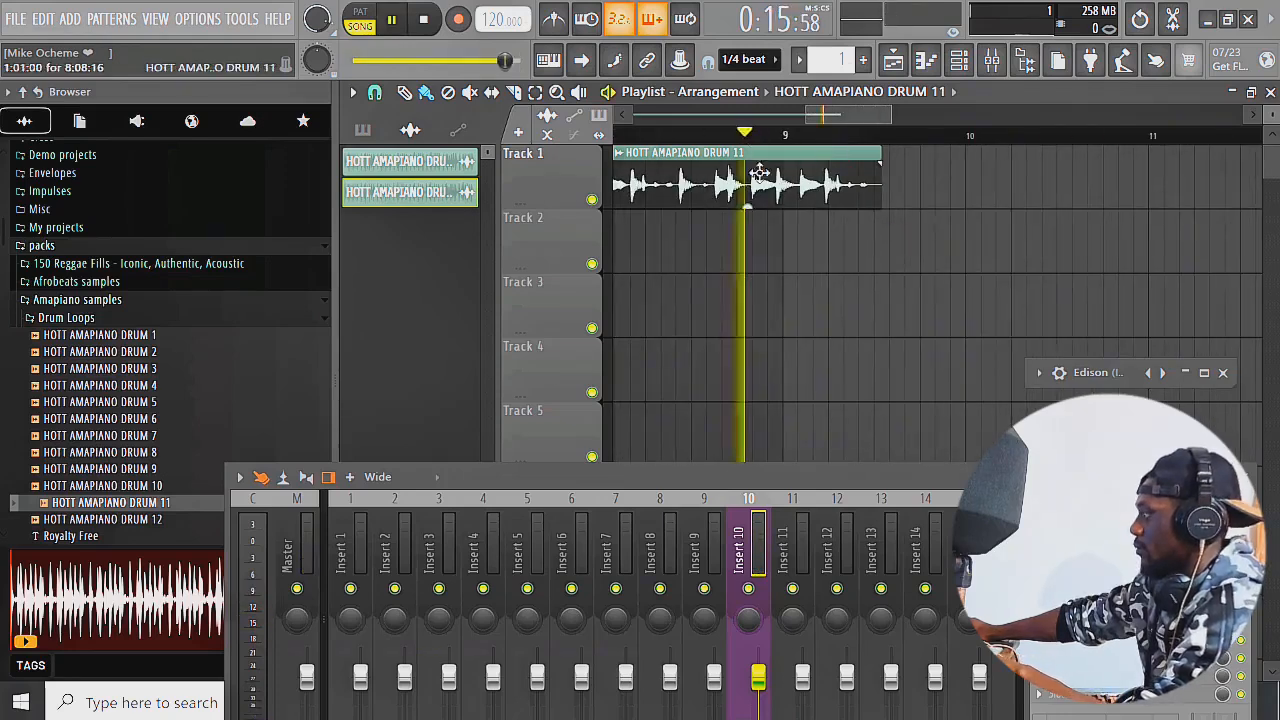
{"action": "key", "text": "space"}
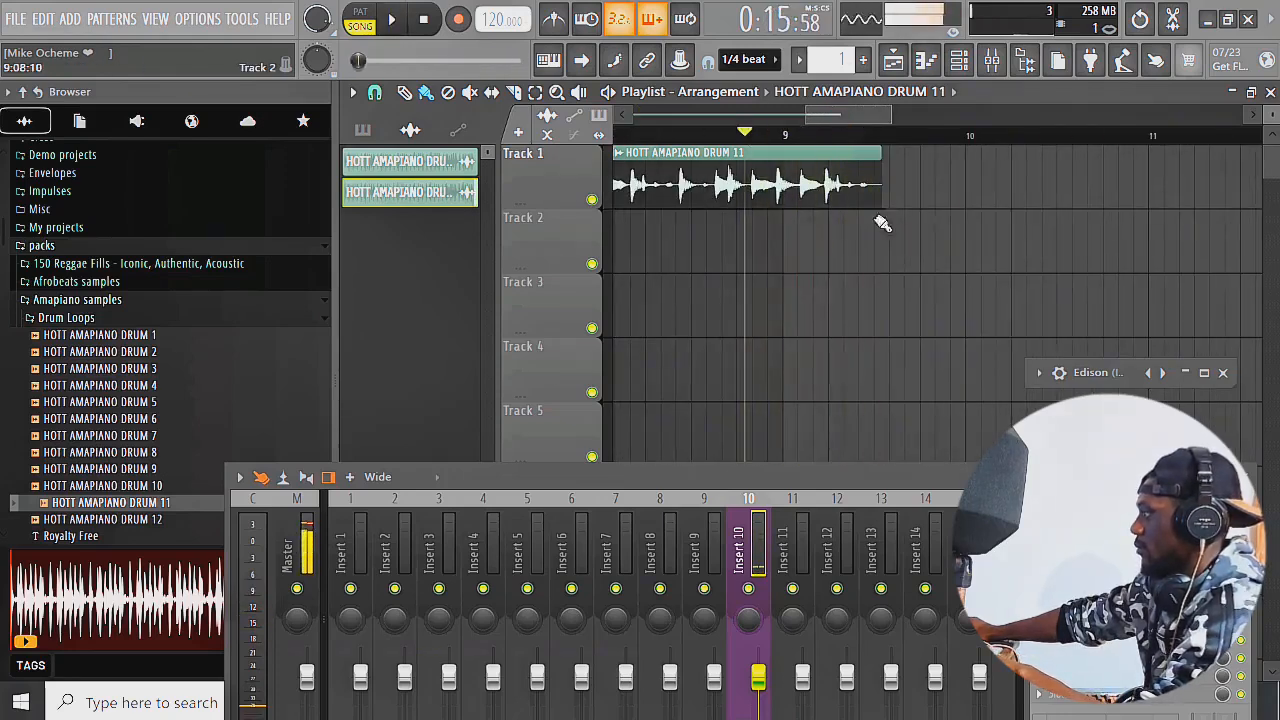
Slice the drum clip on Track 1 at 9:09:00 and delete the remaining tail piece
{"action": "scroll", "coordinate": [885, 191], "scroll_direction": "up", "scroll_amount": 4}
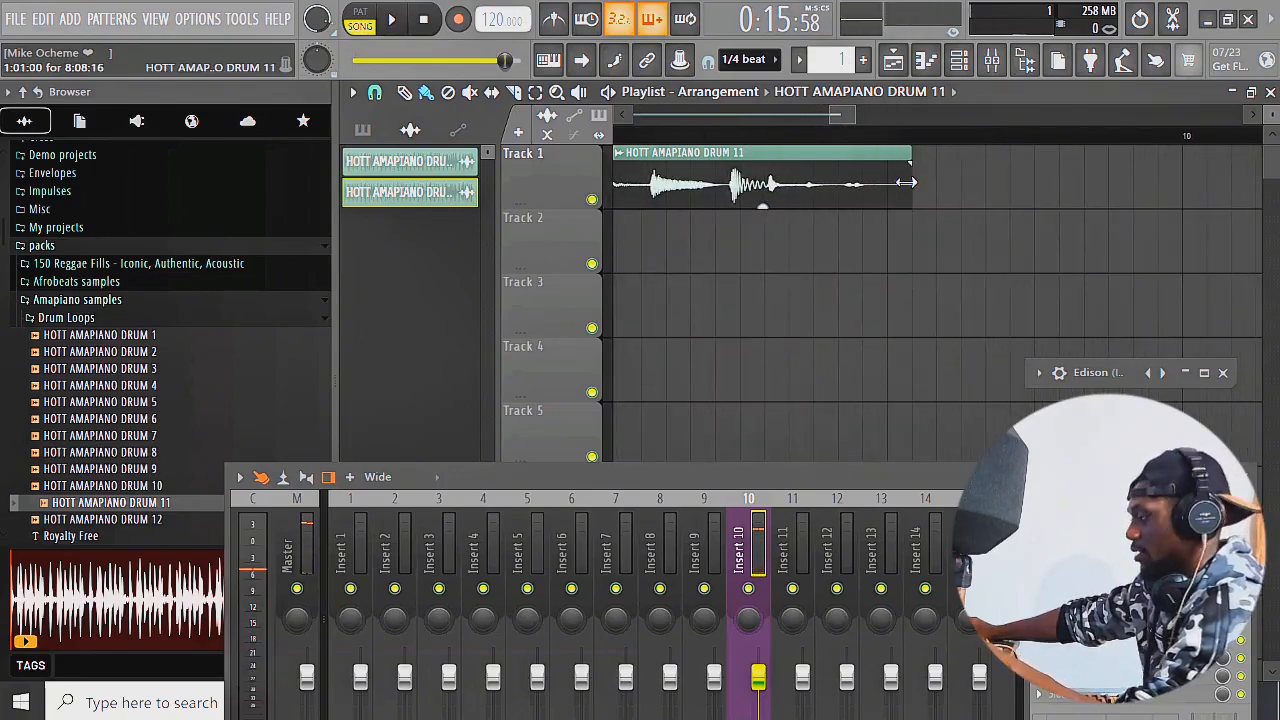
{"action": "key", "text": "c"}
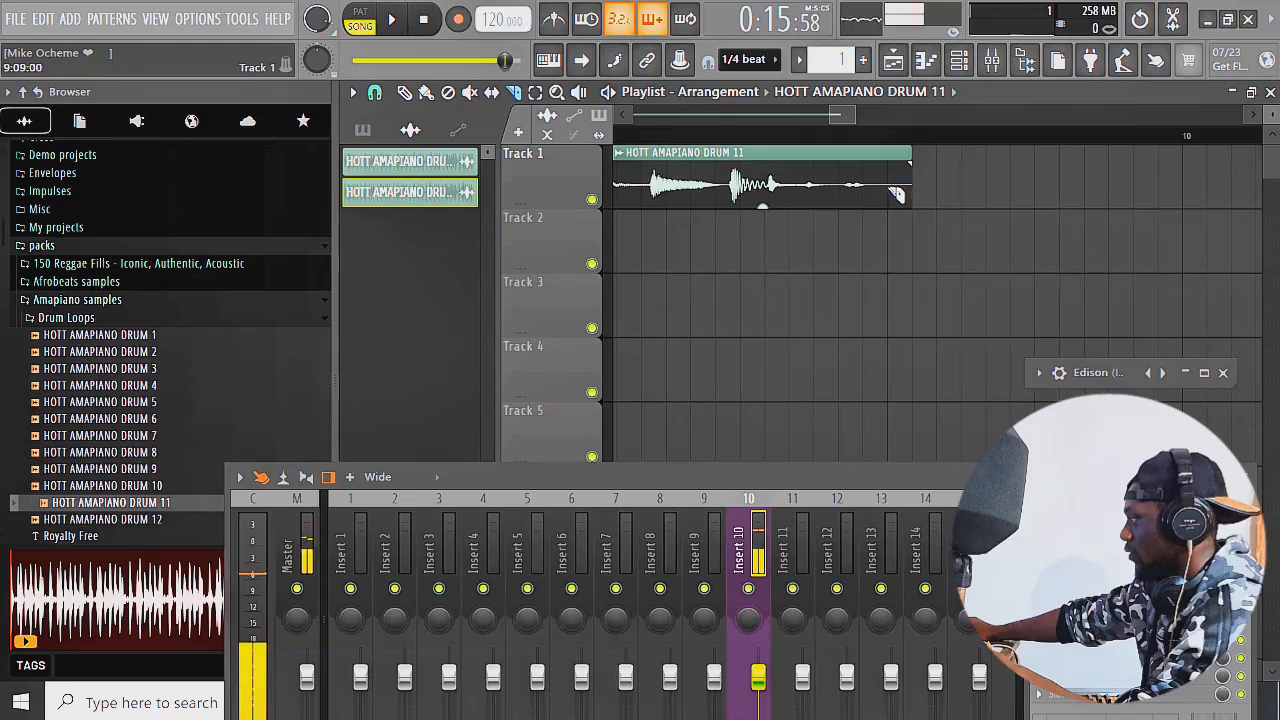
{"action": "key", "text": "b"}
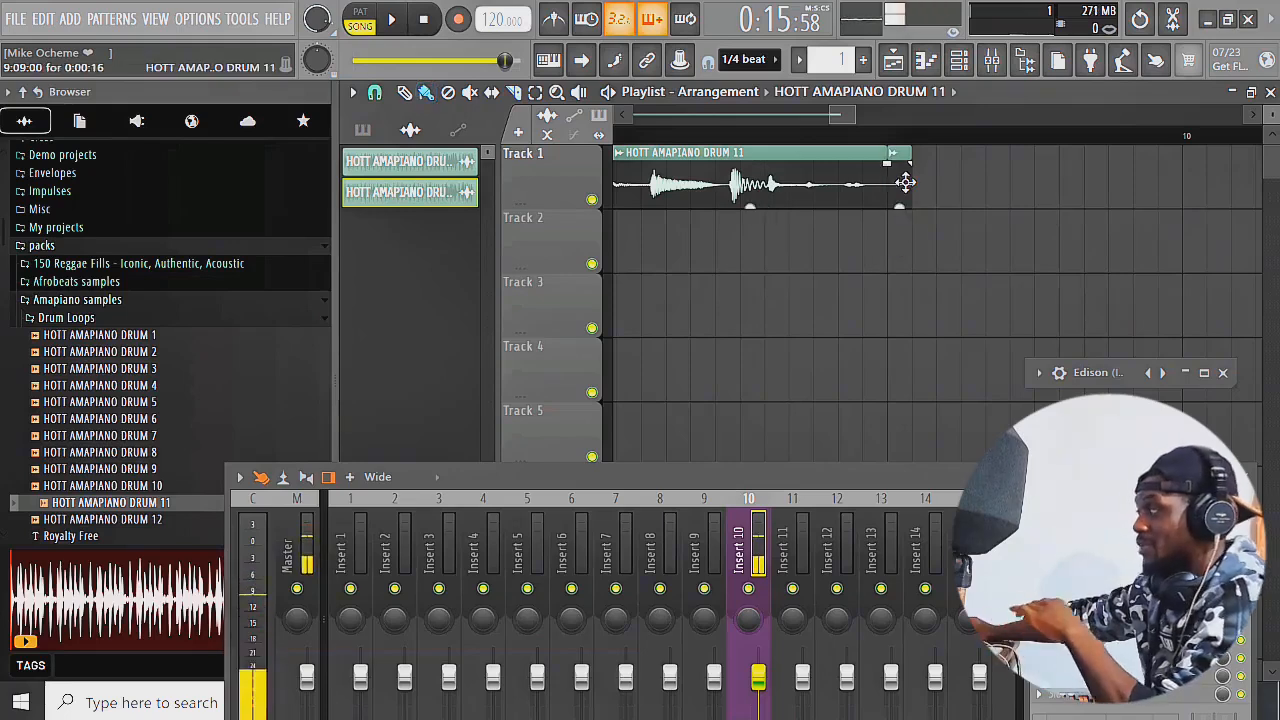
{"action": "left_click_drag", "start_coordinate": [905, 181], "coordinate": [887, 182]}
Play through the end of the trimmed drum clip to hear how it loops back to the start
{"action": "key", "text": "space"}
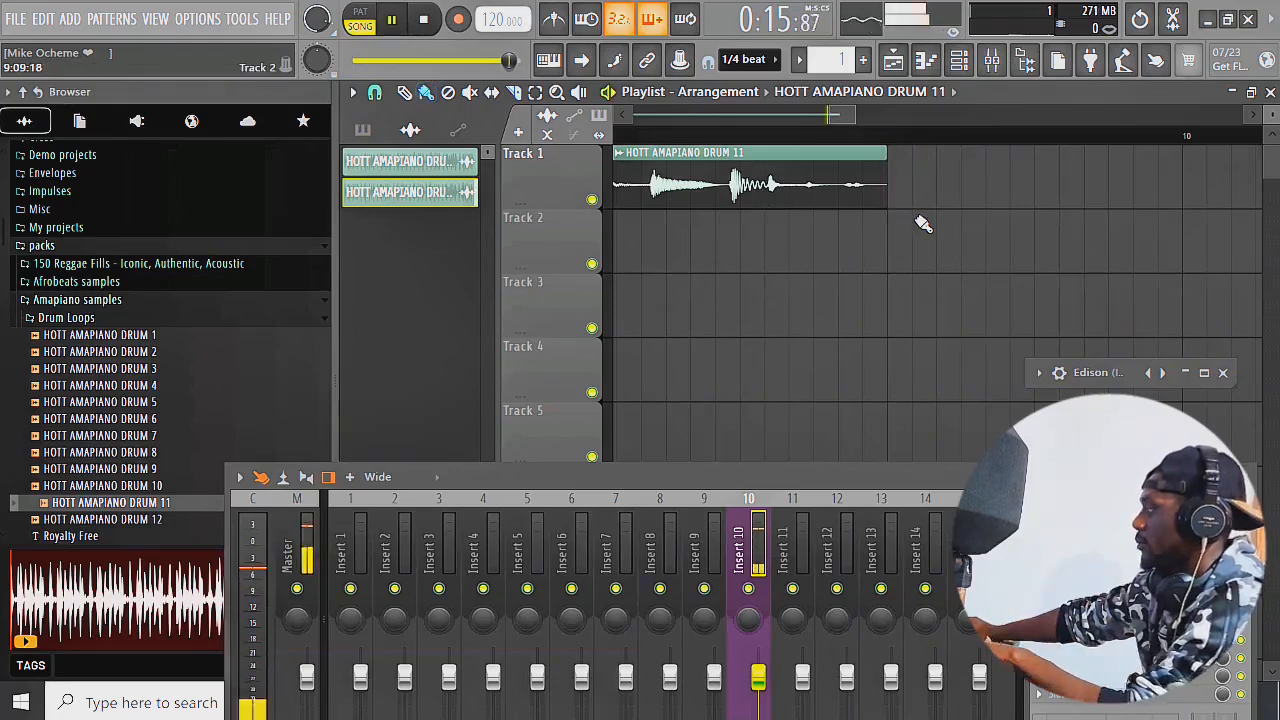
{"action": "scroll", "coordinate": [915, 222], "scroll_direction": "down", "scroll_amount": 3}
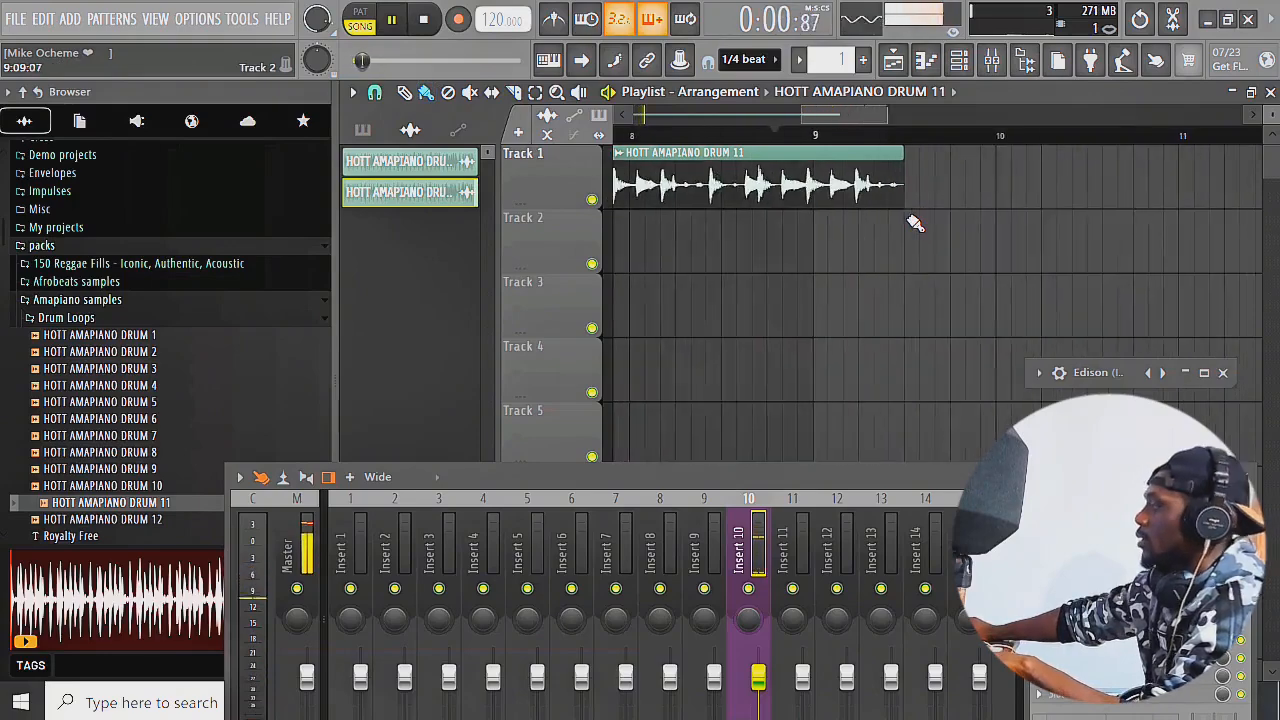
{"action": "scroll", "coordinate": [915, 222], "scroll_direction": "down", "scroll_amount": 2}
{"action": "scroll", "coordinate": [913, 225], "scroll_direction": "down", "scroll_amount": 2}
{"action": "key", "text": "space"}
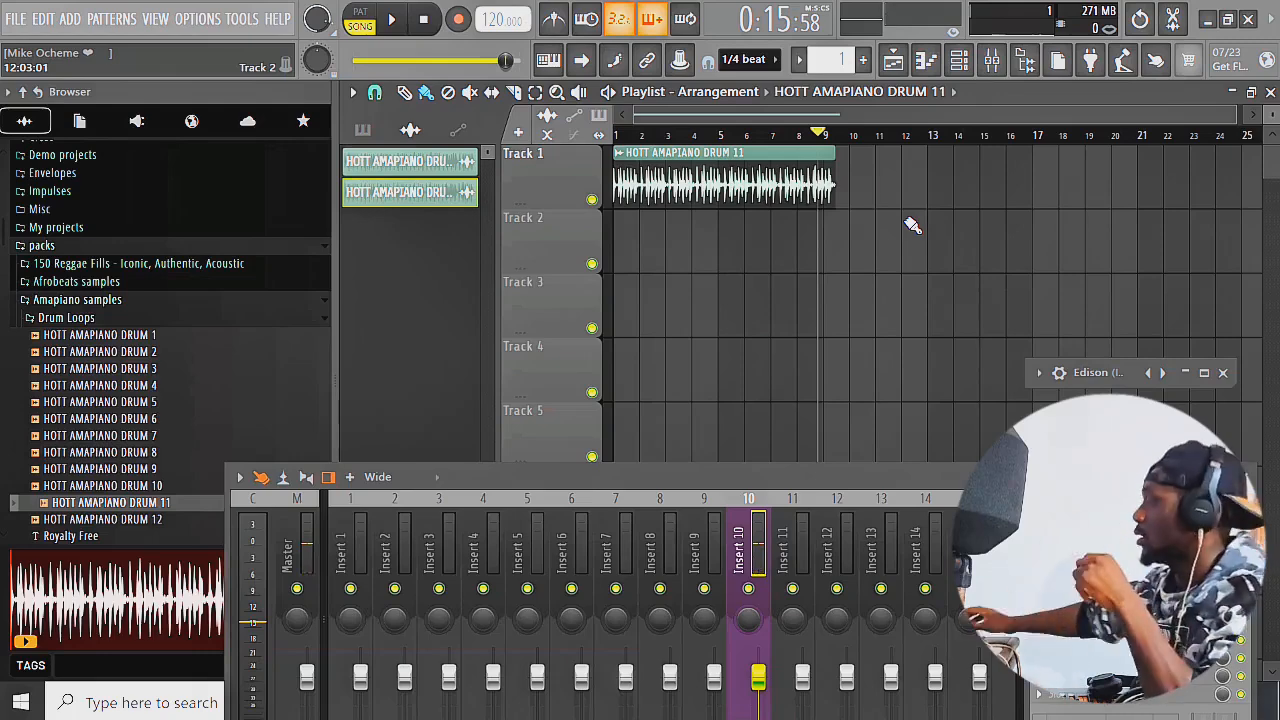
{"action": "key", "text": "space"}
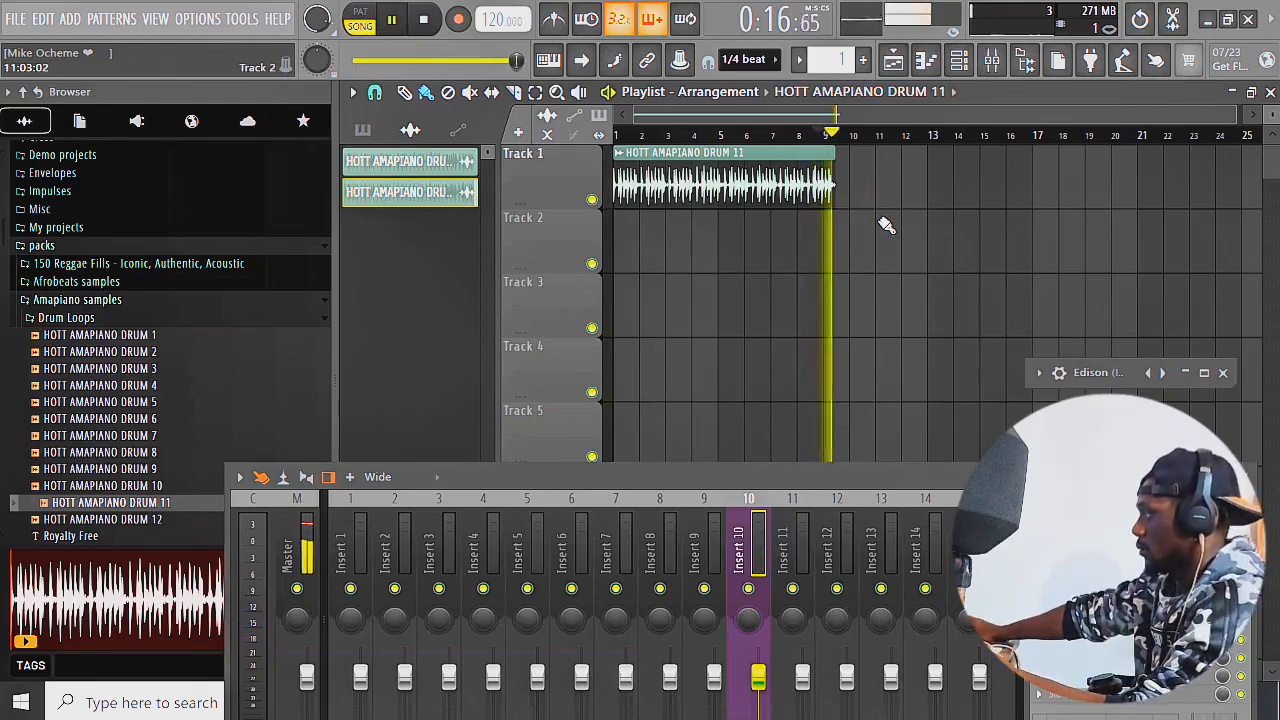
{"action": "key", "text": "space"}
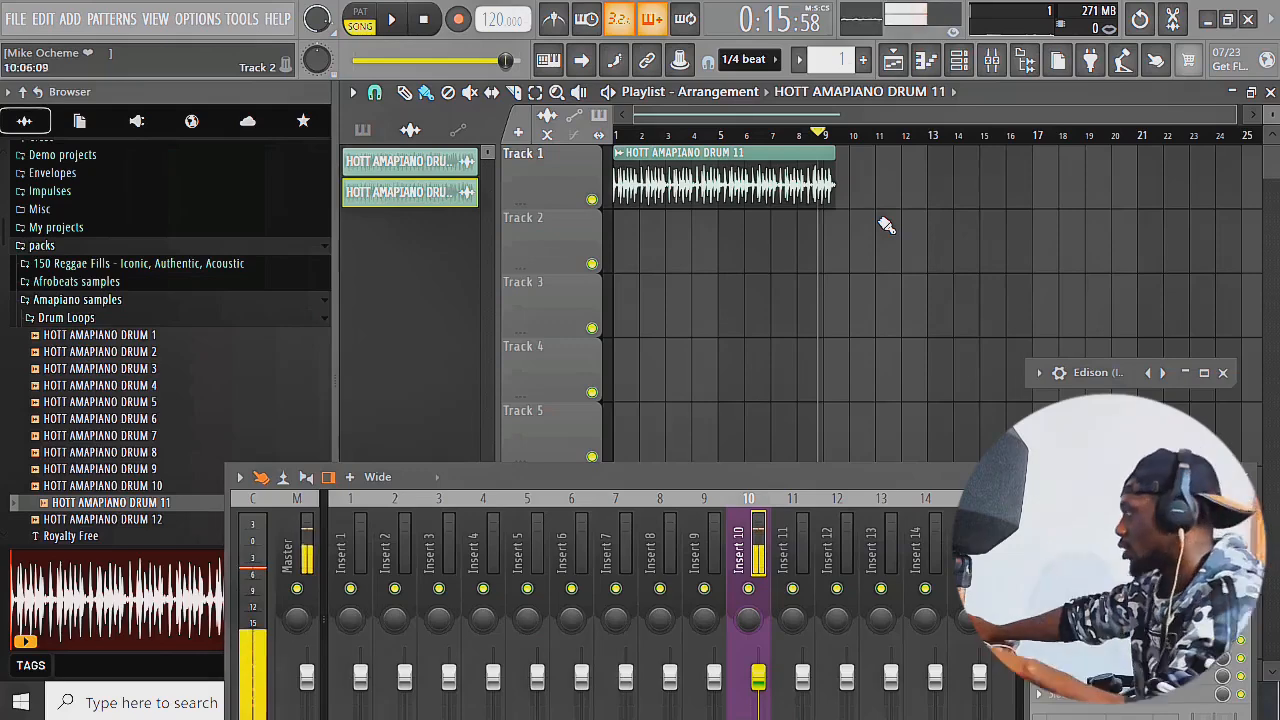
Fit the HOTT AMAPIANO DRUM 11 clip to the project tempo with a typed-in source tempo of 113 BPM
{"action": "scroll", "coordinate": [820, 206], "scroll_direction": "up", "scroll_amount": 4, "text": "ctrl"}
{"action": "scroll", "coordinate": [871, 225], "scroll_direction": "up", "scroll_amount": 2, "text": "ctrl"}
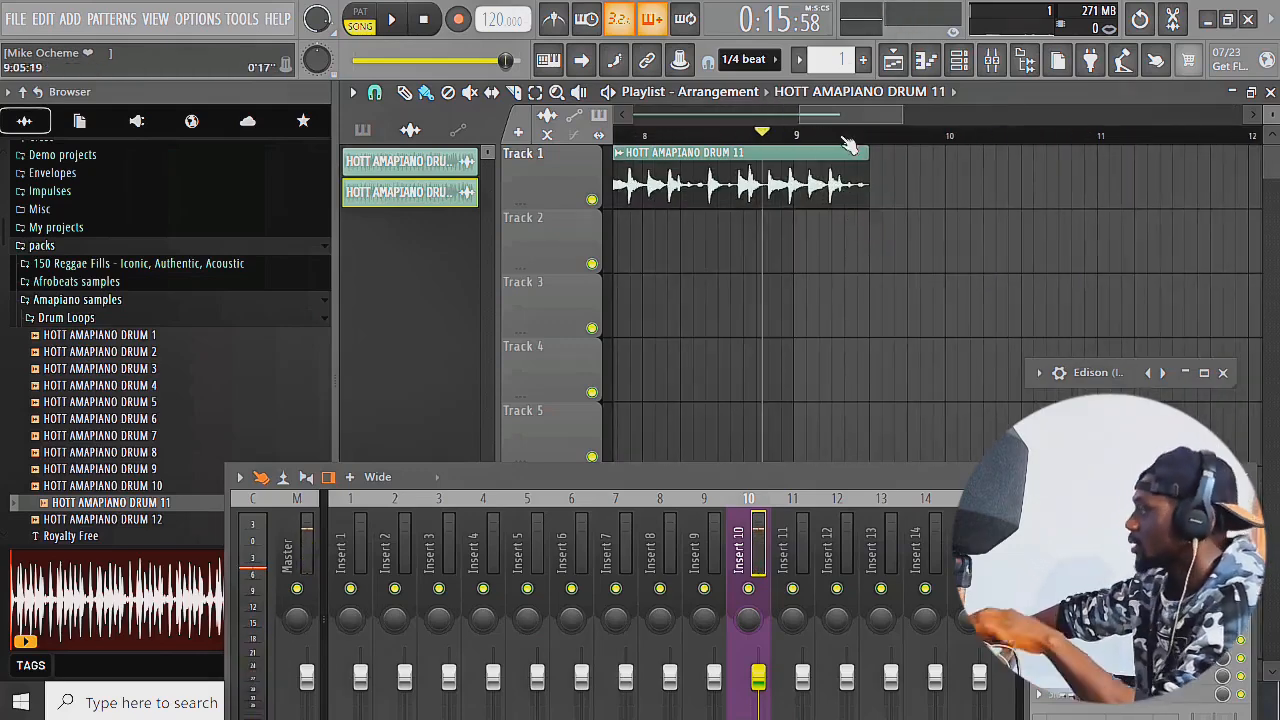
{"action": "left_click_drag", "start_coordinate": [808, 124], "coordinate": [641, 118]}
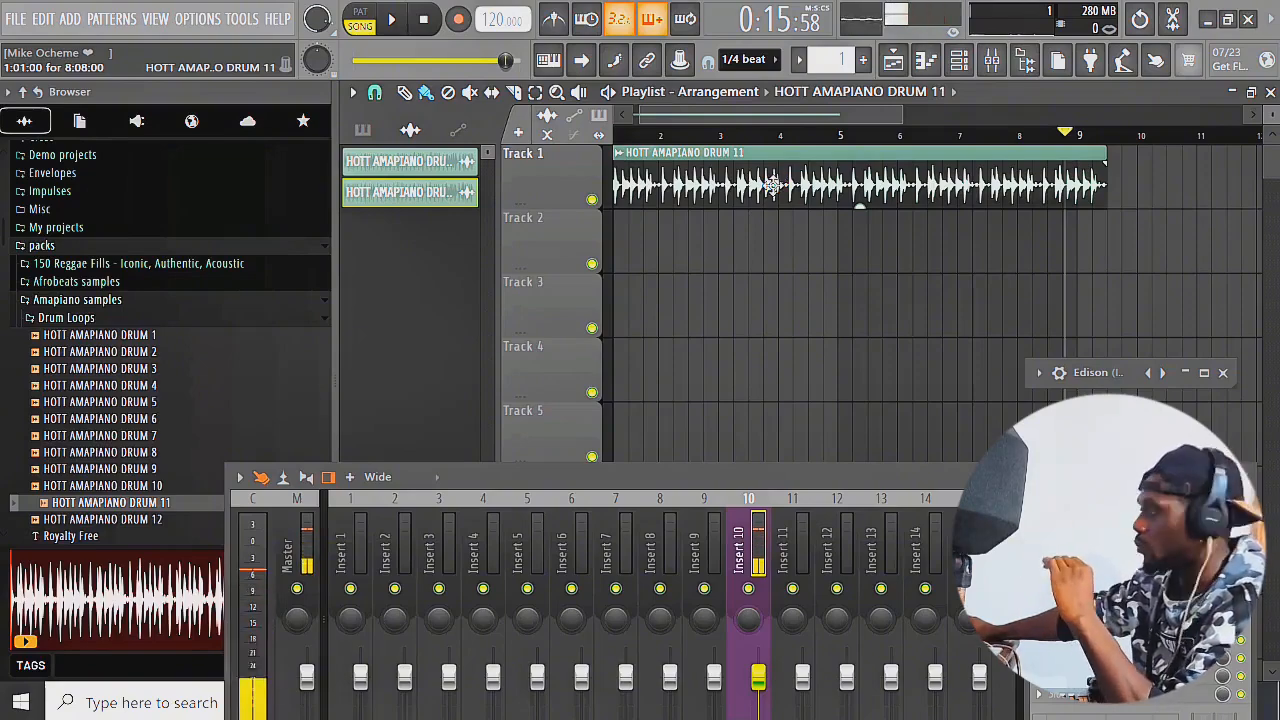
{"action": "left_click", "coordinate": [620, 160]}
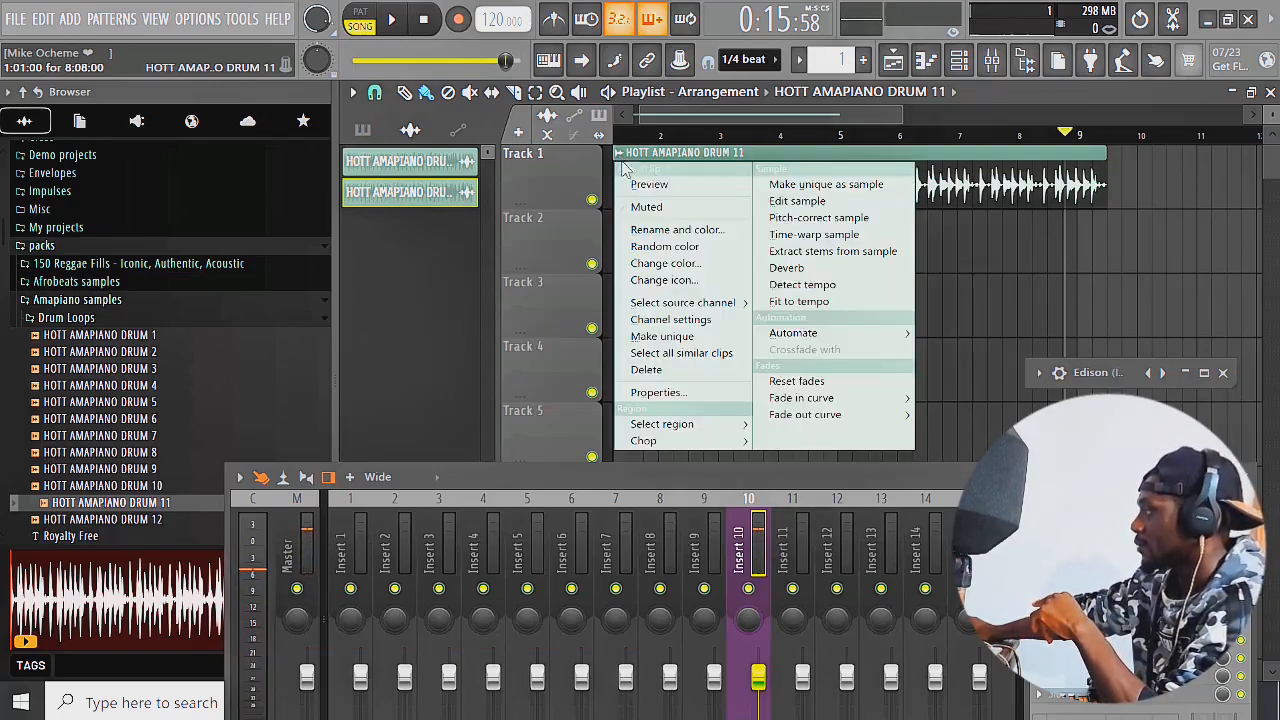
{"action": "left_click", "coordinate": [795, 305]}
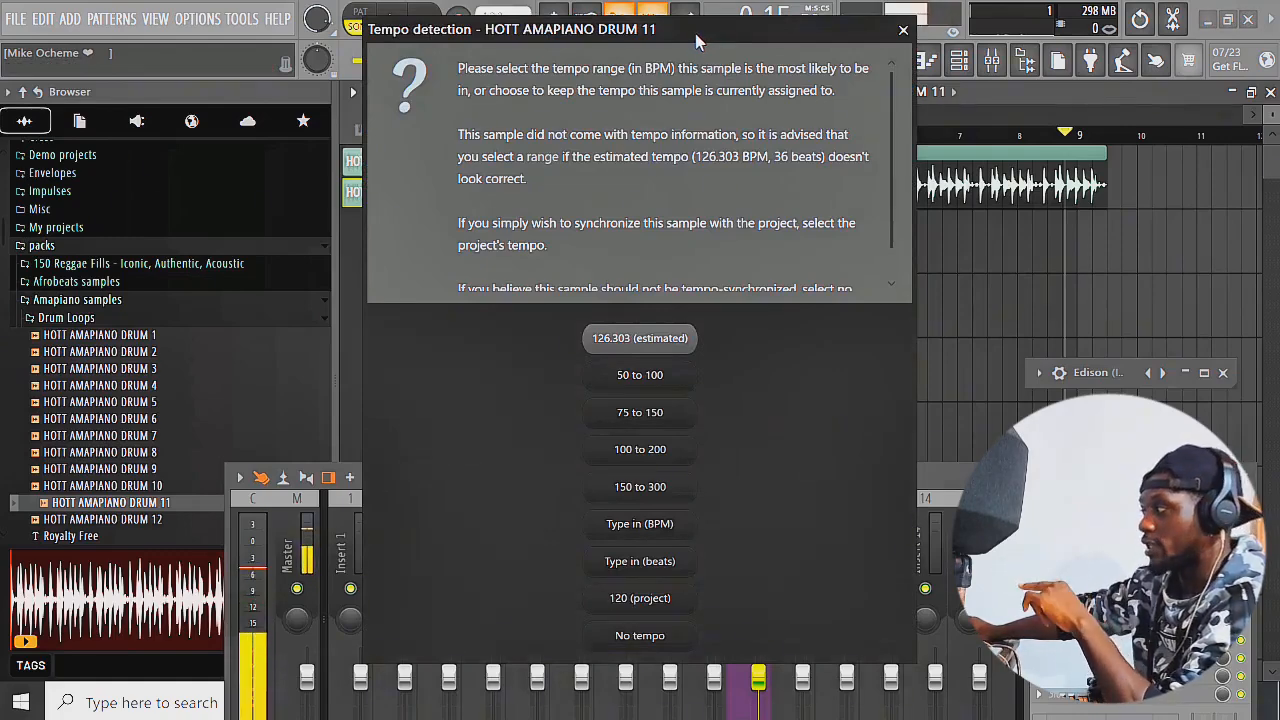
{"action": "left_click", "coordinate": [643, 532]}
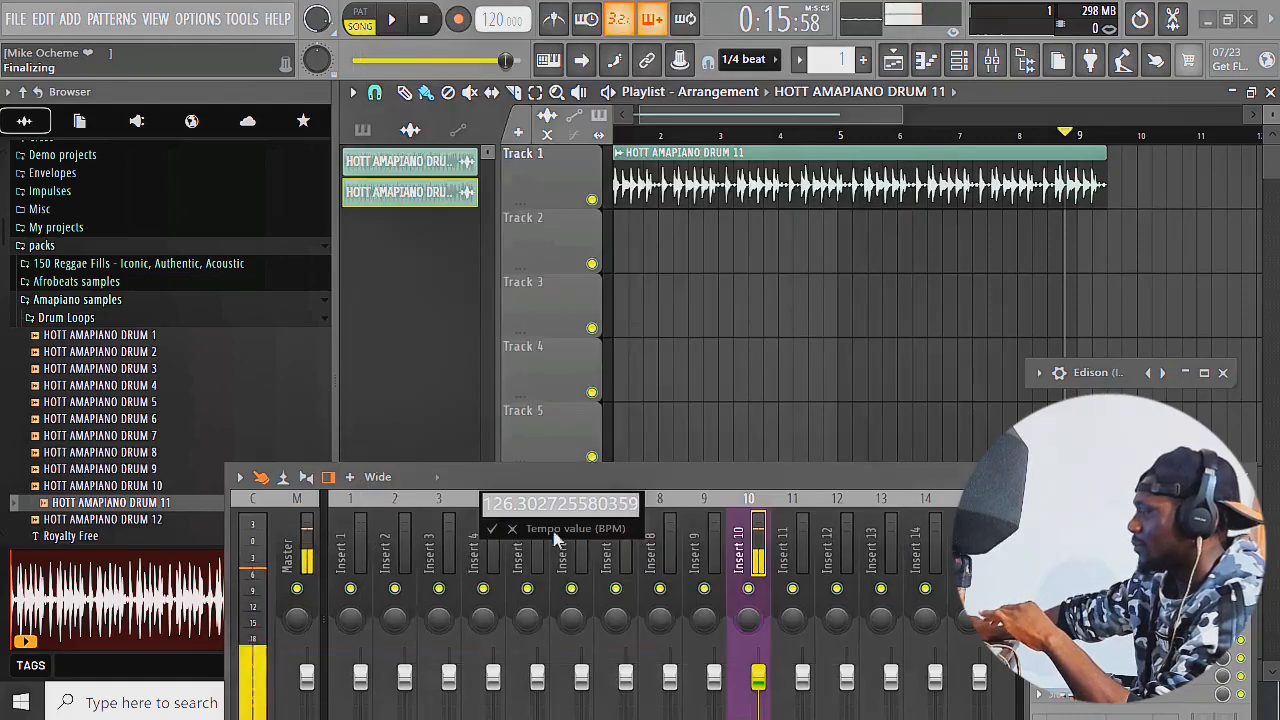
{"action": "type", "text": "1"}
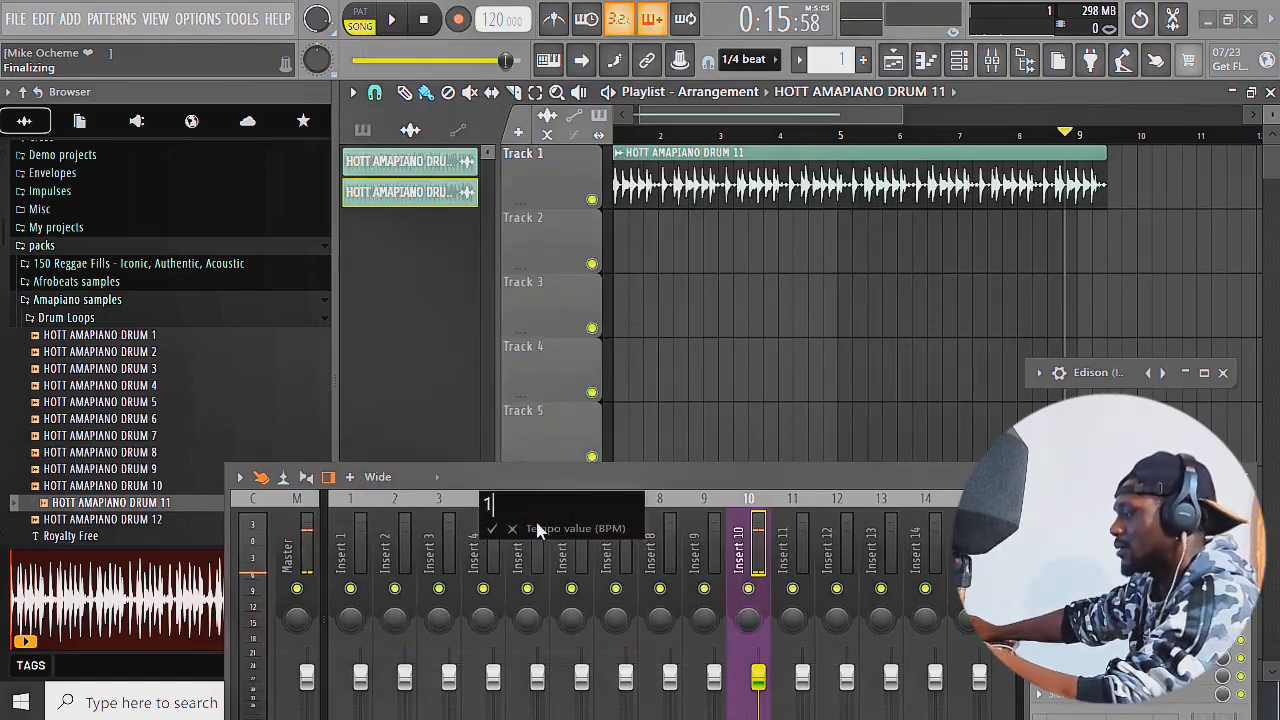
{"action": "type", "text": "13"}
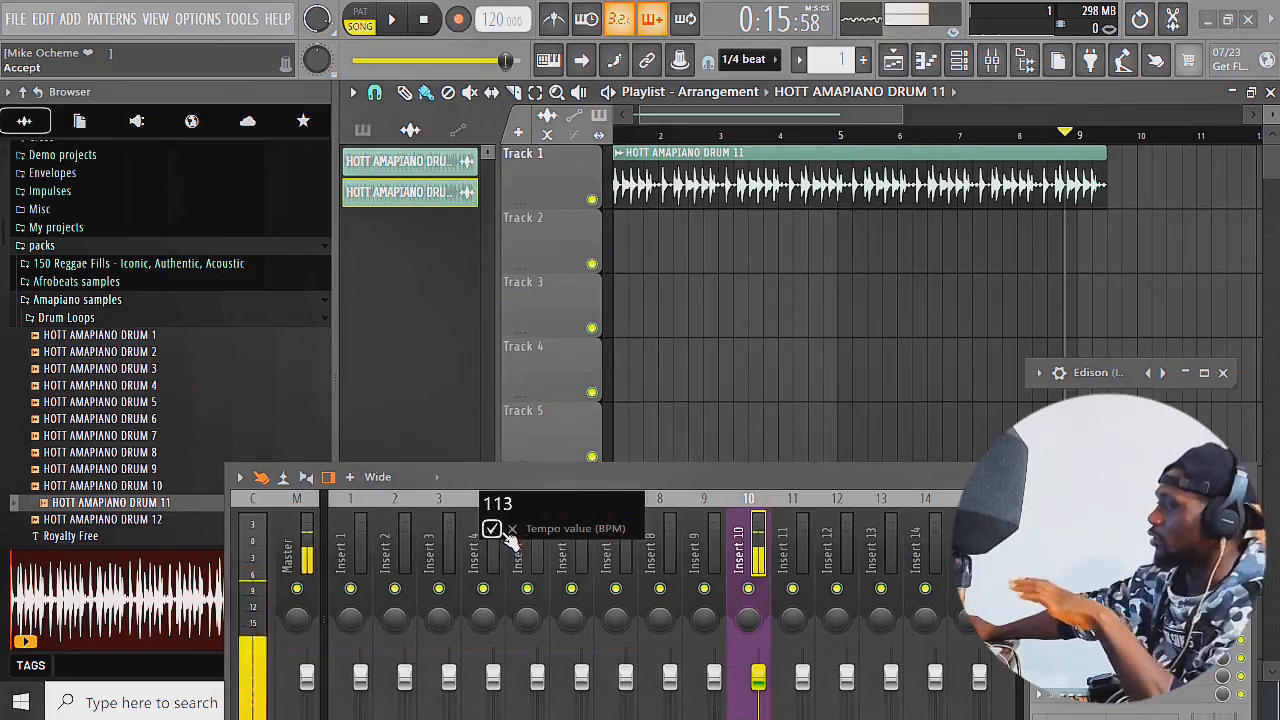
{"action": "left_click", "coordinate": [493, 528]}
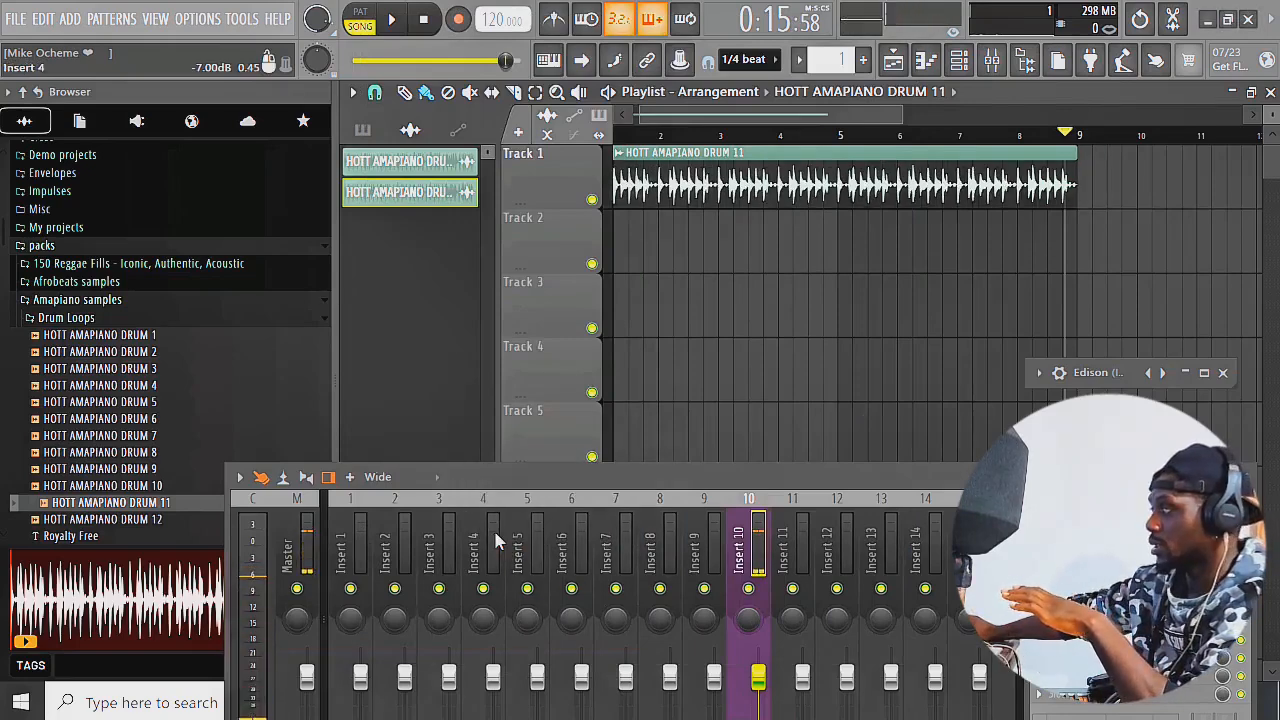
Examine the stretched drum clip's end against the bar 9 line and play it back to check its timing
{"action": "scroll", "coordinate": [1090, 212], "scroll_direction": "up", "scroll_amount": 1}
{"action": "scroll", "coordinate": [1085, 208], "scroll_direction": "up", "scroll_amount": 2}
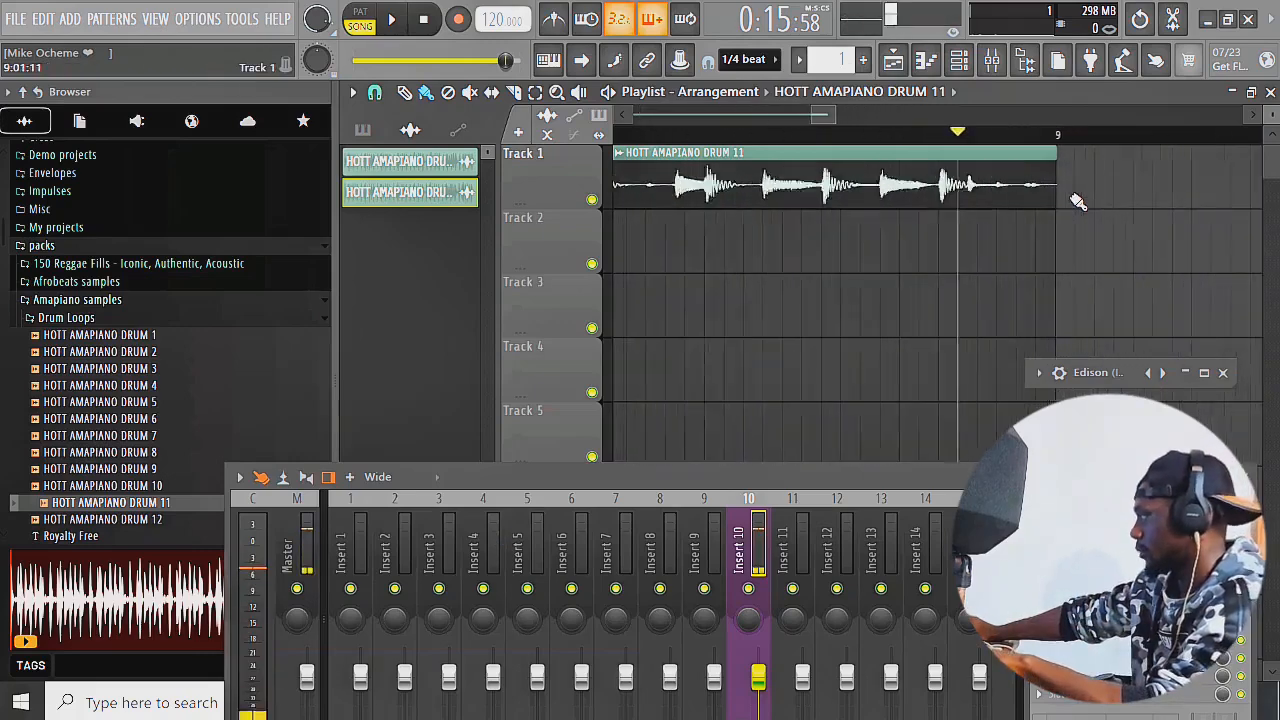
{"action": "scroll", "coordinate": [1027, 193], "scroll_direction": "down", "scroll_amount": 3}
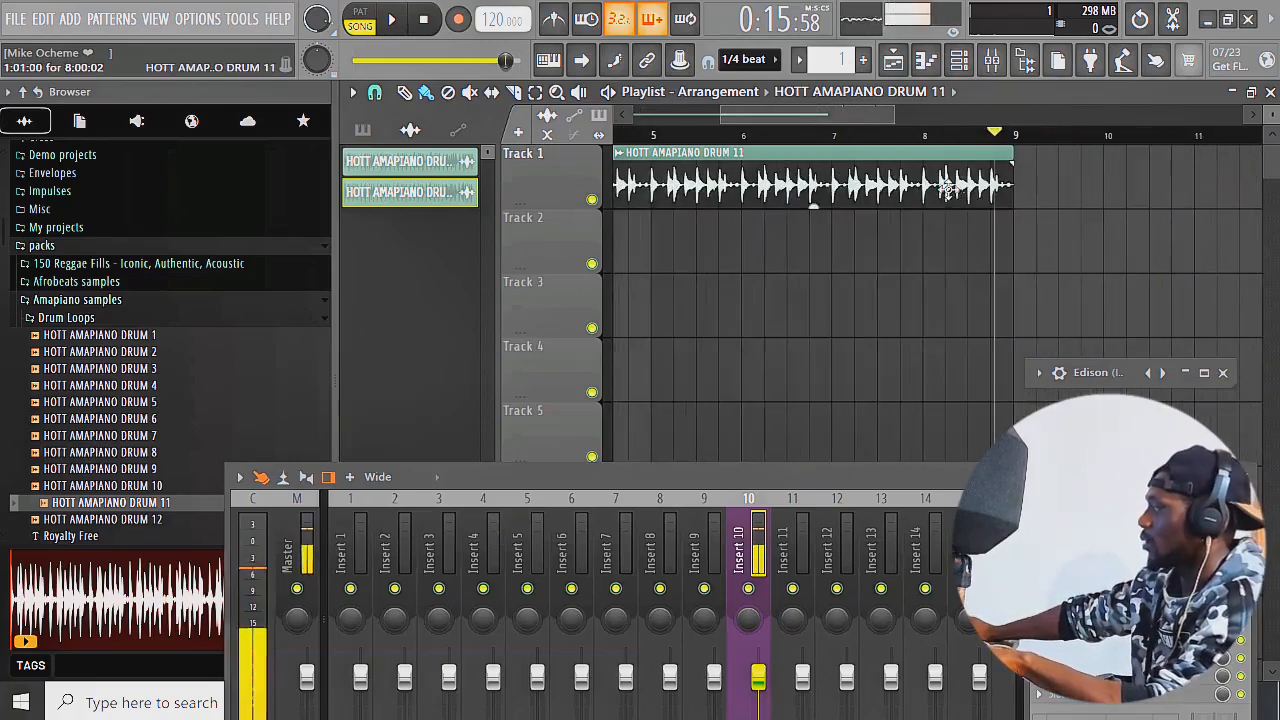
{"action": "scroll", "coordinate": [808, 183], "scroll_direction": "up", "scroll_amount": 1}
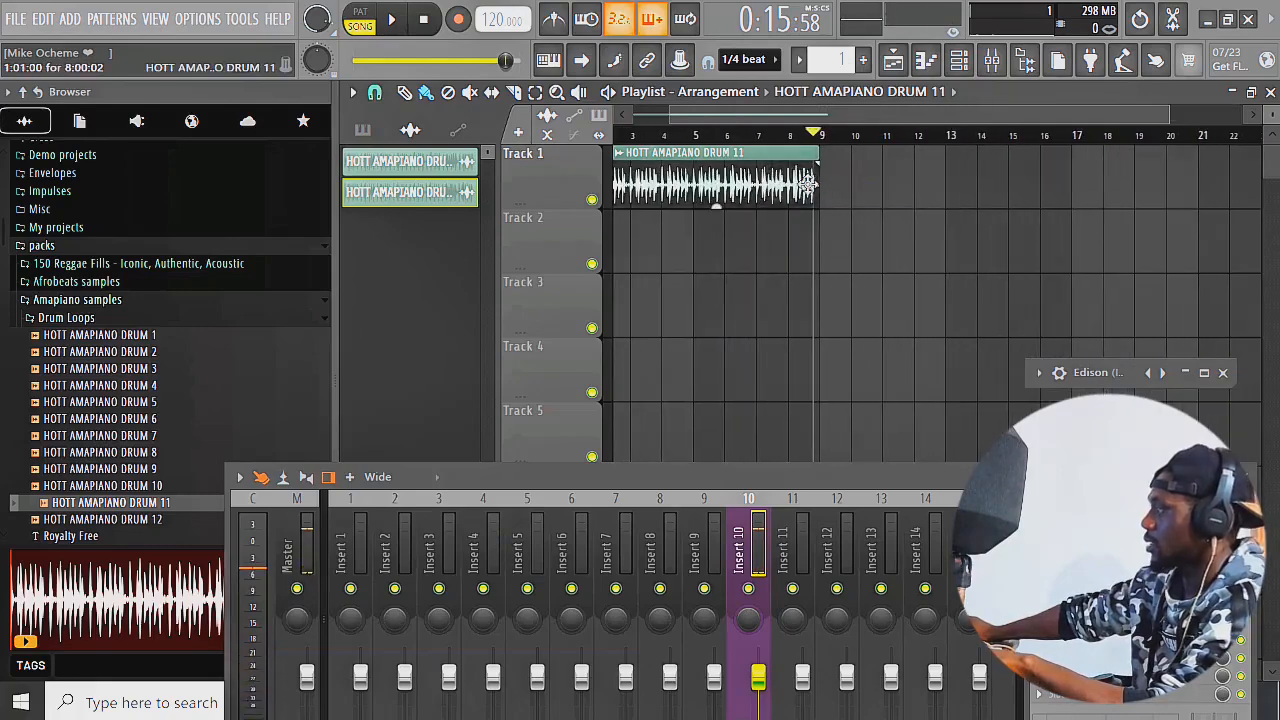
{"action": "scroll", "coordinate": [816, 184], "scroll_direction": "up", "scroll_amount": 4}
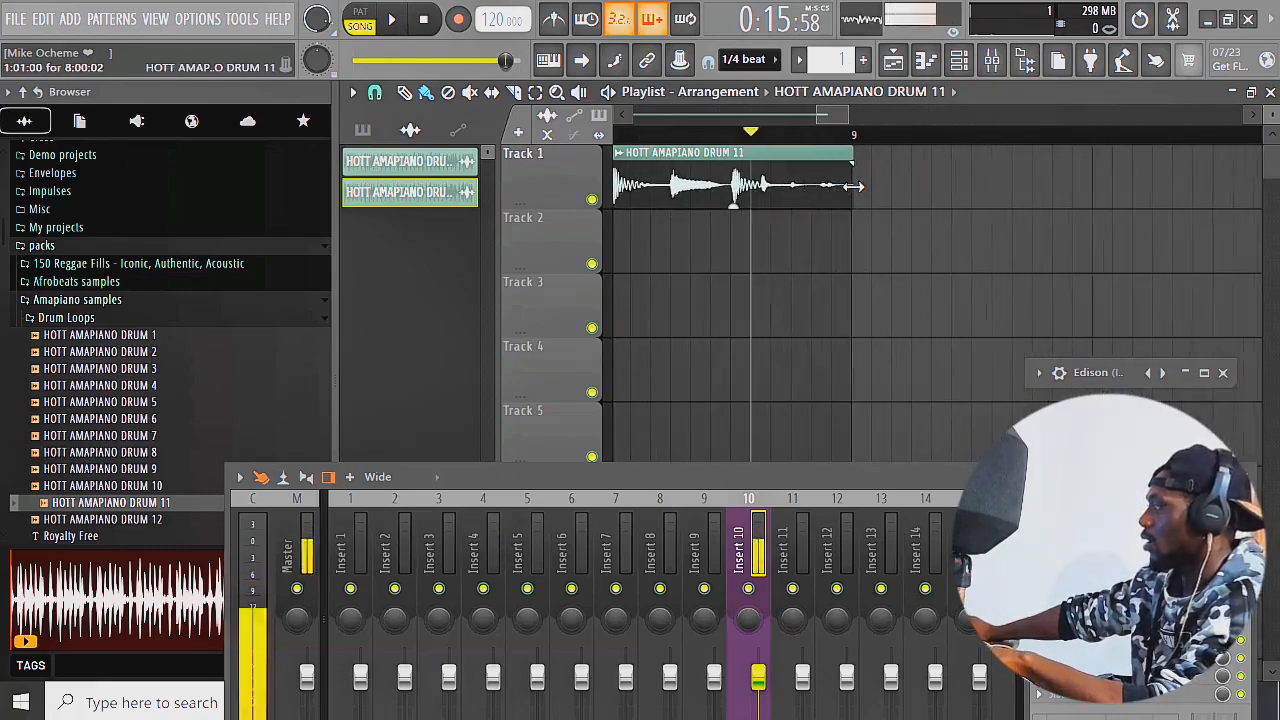
{"action": "key", "text": "space"}
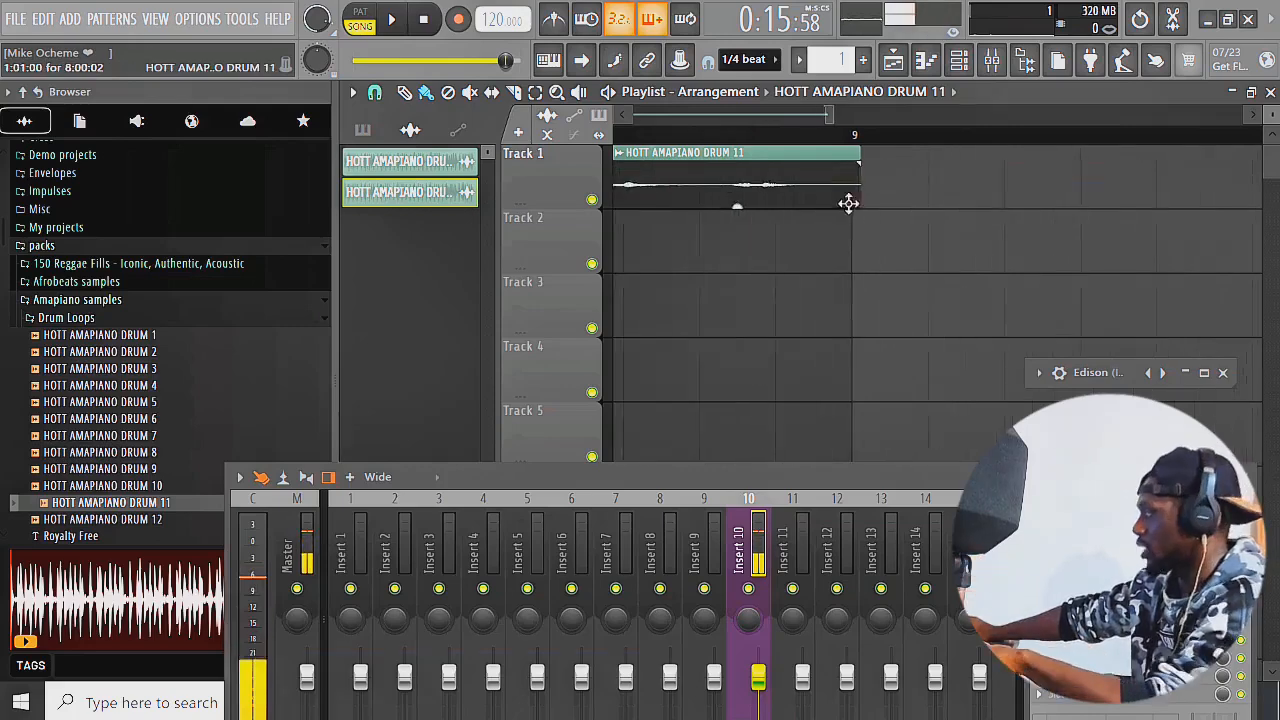
{"action": "scroll", "coordinate": [845, 180], "scroll_direction": "down", "scroll_amount": 2}
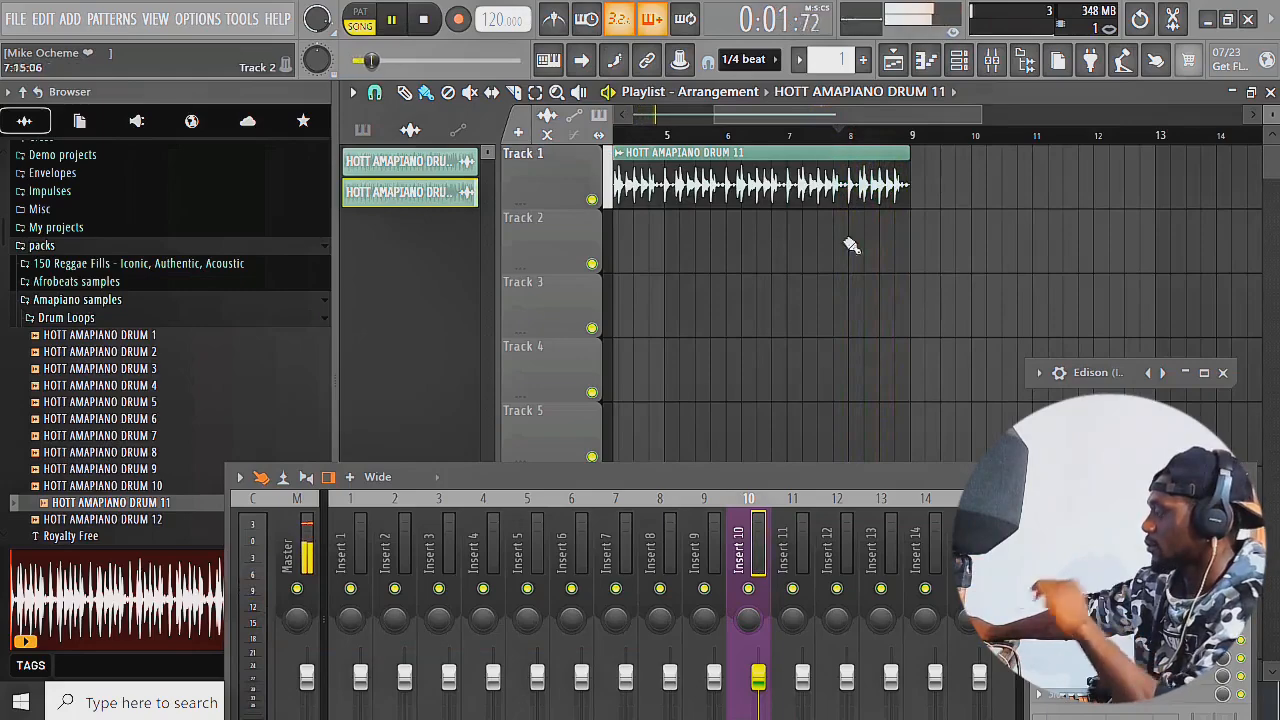
{"action": "scroll", "coordinate": [915, 286], "scroll_direction": "down", "scroll_amount": 2}
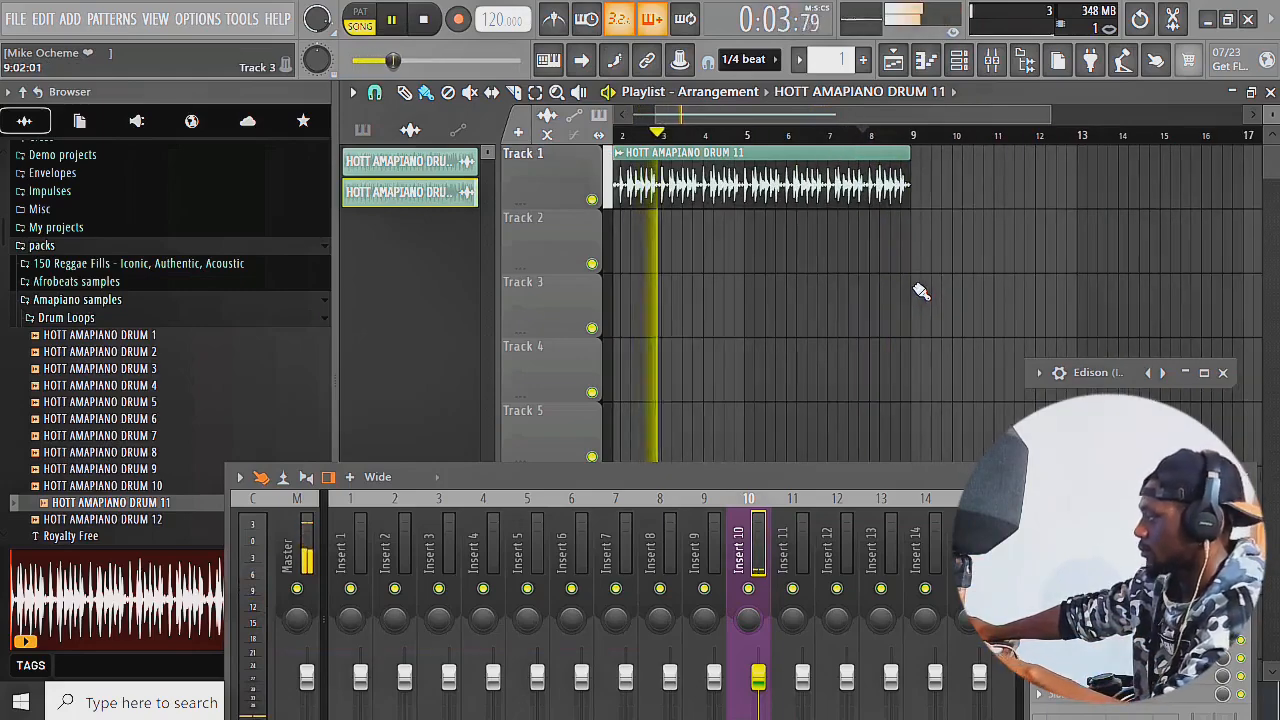
{"action": "key", "text": "space"}
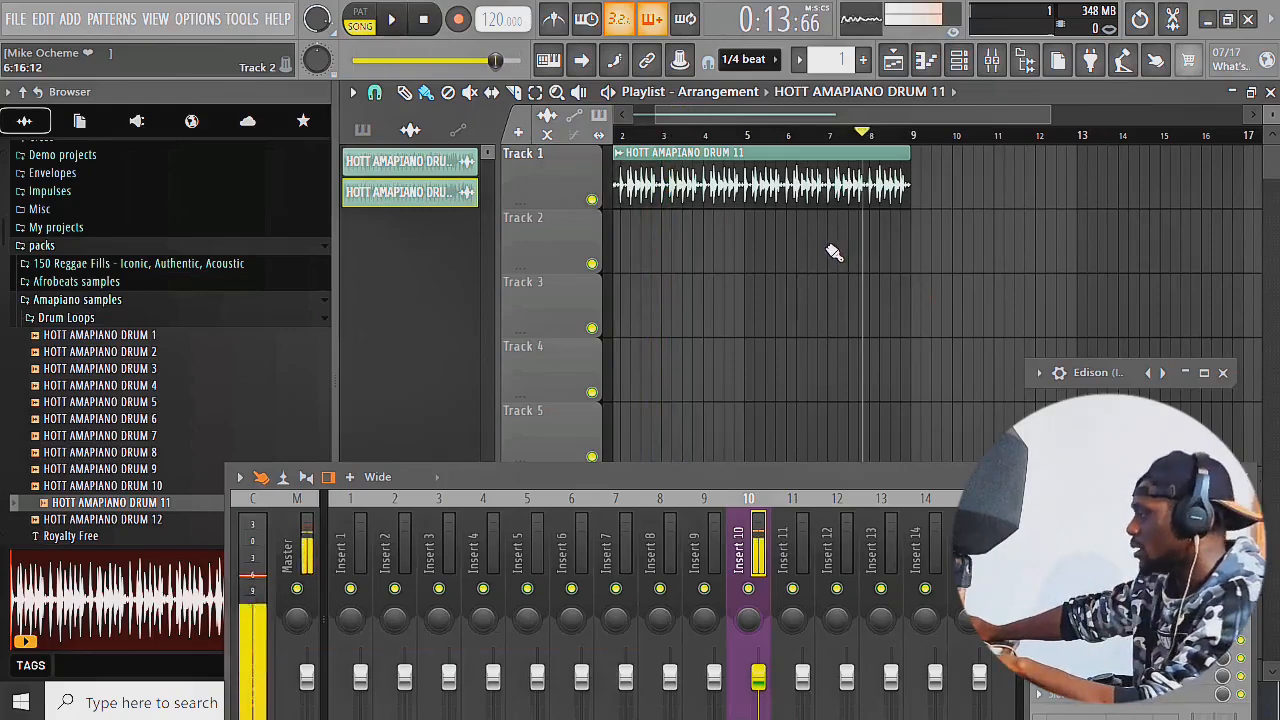
Undo the tempo fit on the HOTT AMAPIANO DRUM 11 clip
{"action": "key", "text": "ctrl+z"}
{"action": "key", "text": "ctrl+z"}
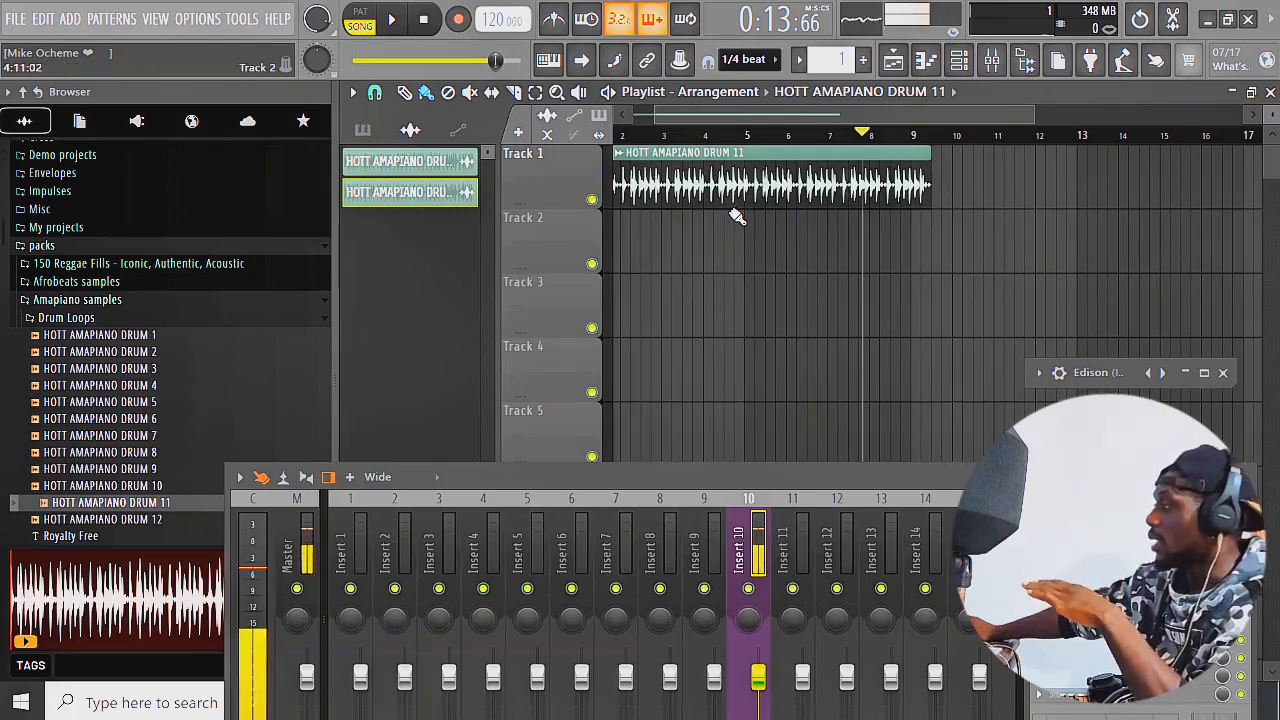
Fit the HOTT AMAPIANO DRUM 11 clip to the project tempo using the 75 to 150 BPM range, and check its end
{"action": "left_click", "coordinate": [619, 155]}
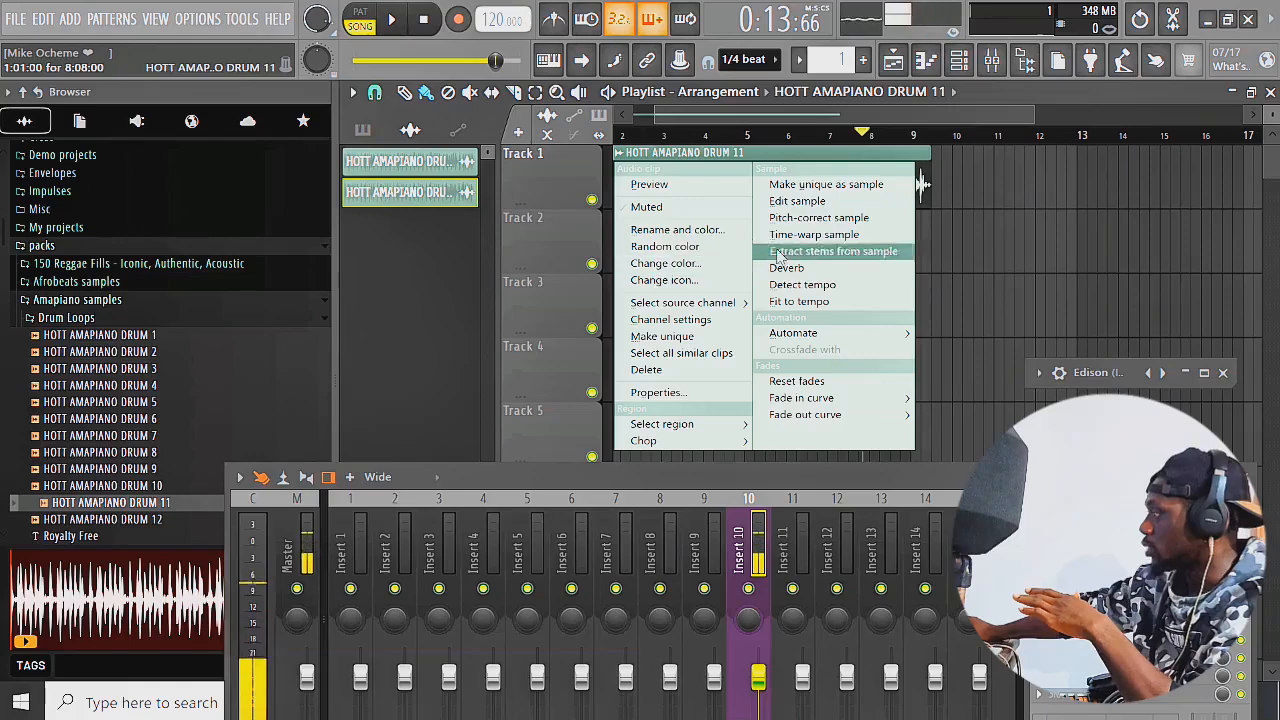
{"action": "left_click", "coordinate": [813, 302]}
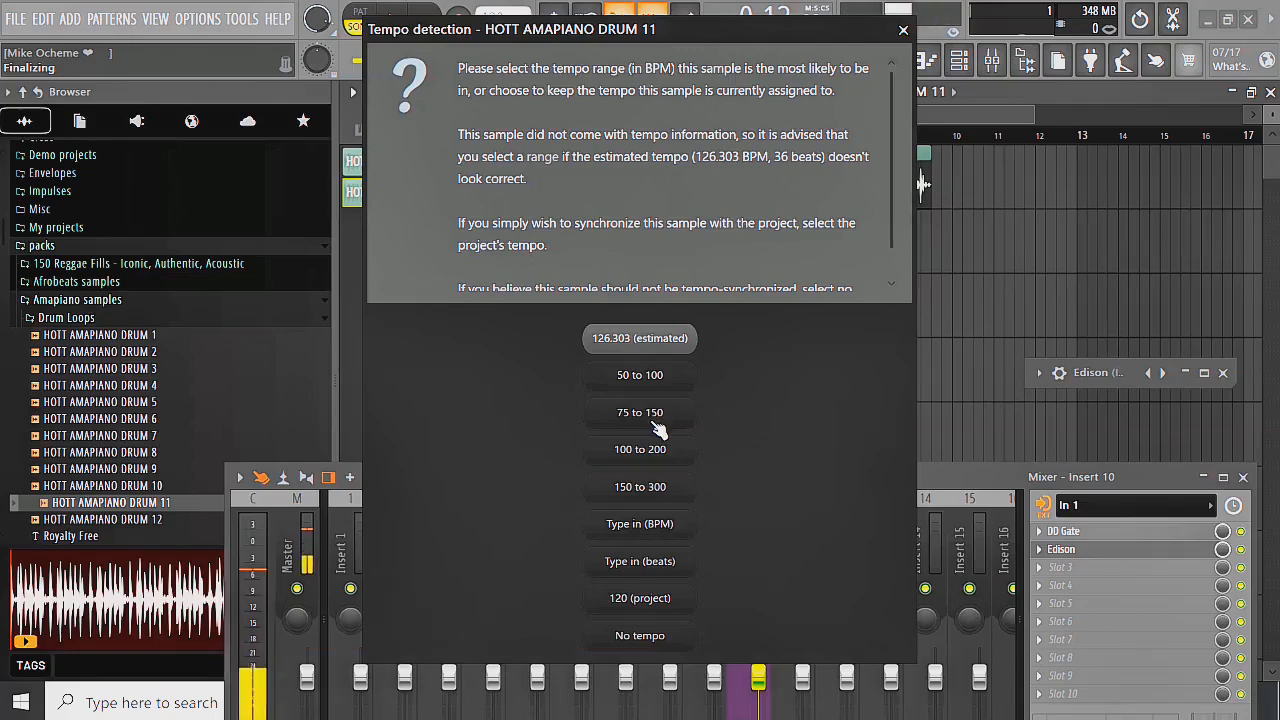
{"action": "left_click", "coordinate": [654, 421]}
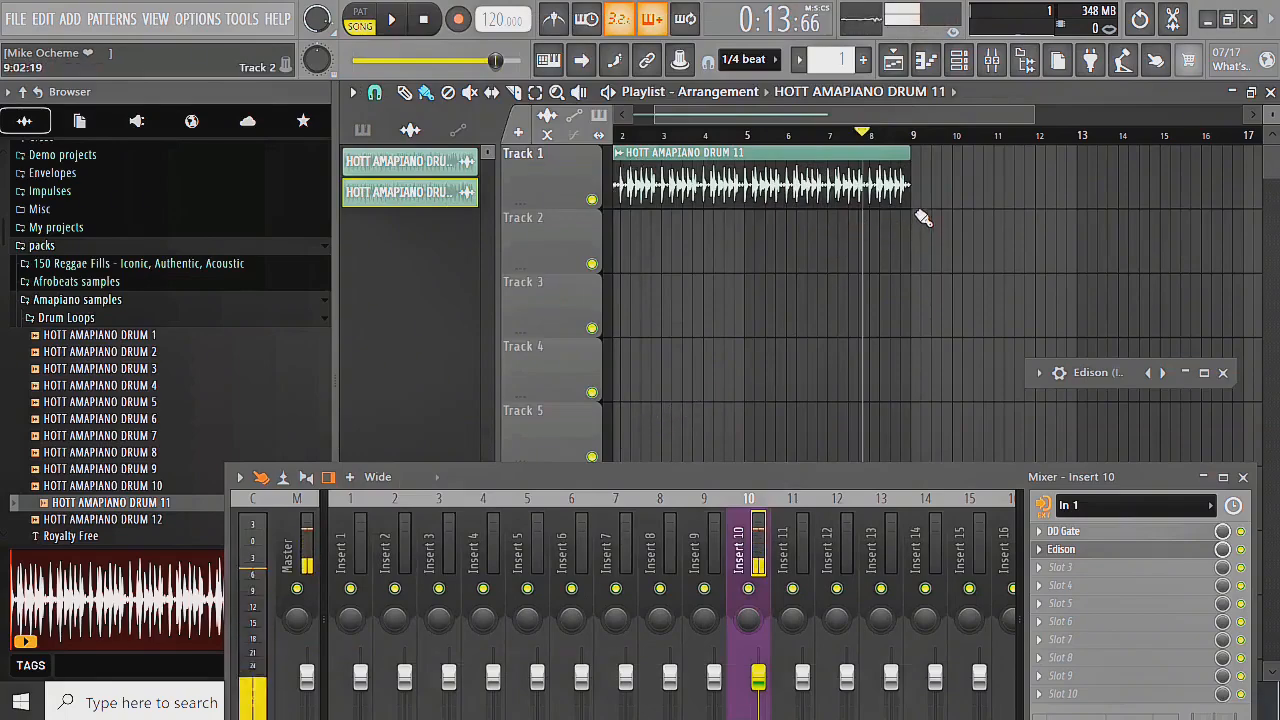
{"action": "scroll", "coordinate": [922, 218], "scroll_direction": "up", "scroll_amount": 5}
{"action": "scroll", "coordinate": [940, 246], "scroll_direction": "down", "scroll_amount": 4}
{"action": "key", "text": "space"}
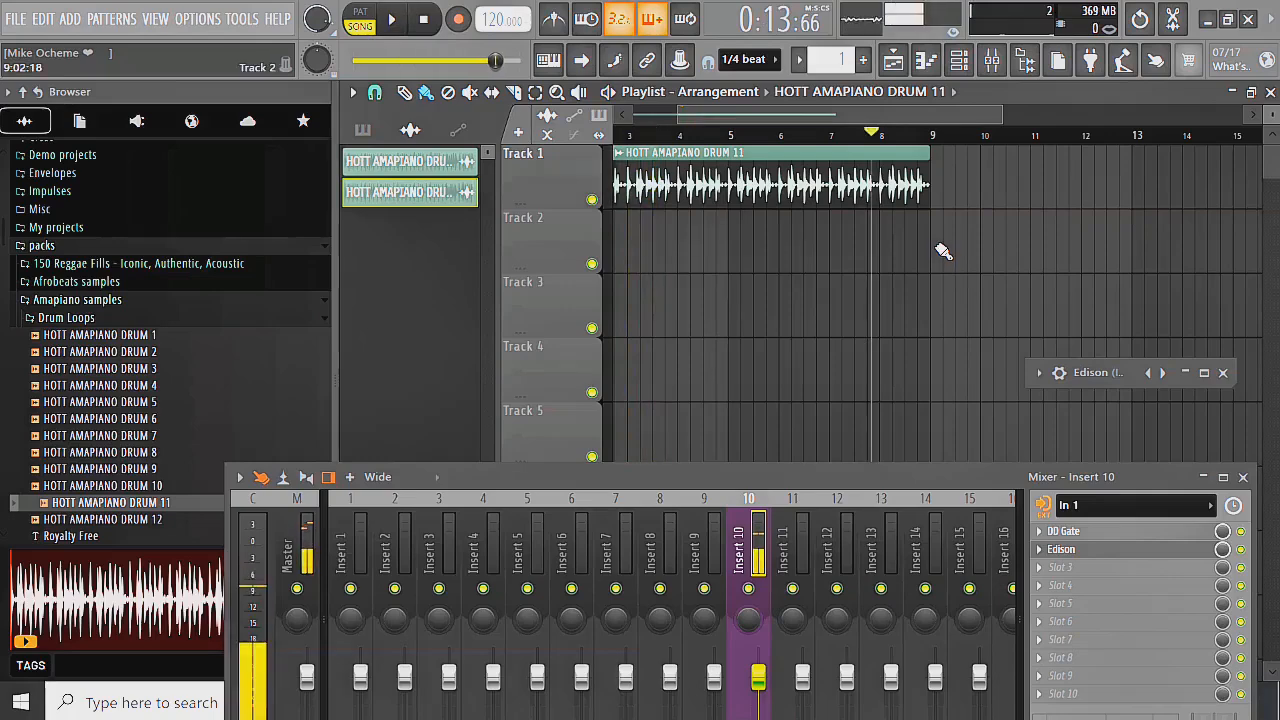
Undo the tempo fit made on the drum clip with the 75 to 150 BPM range
{"action": "key", "text": "ctrl+alt+z"}
{"action": "key", "text": "ctrl+alt+z"}
{"action": "key", "text": "ctrl+alt+z"}
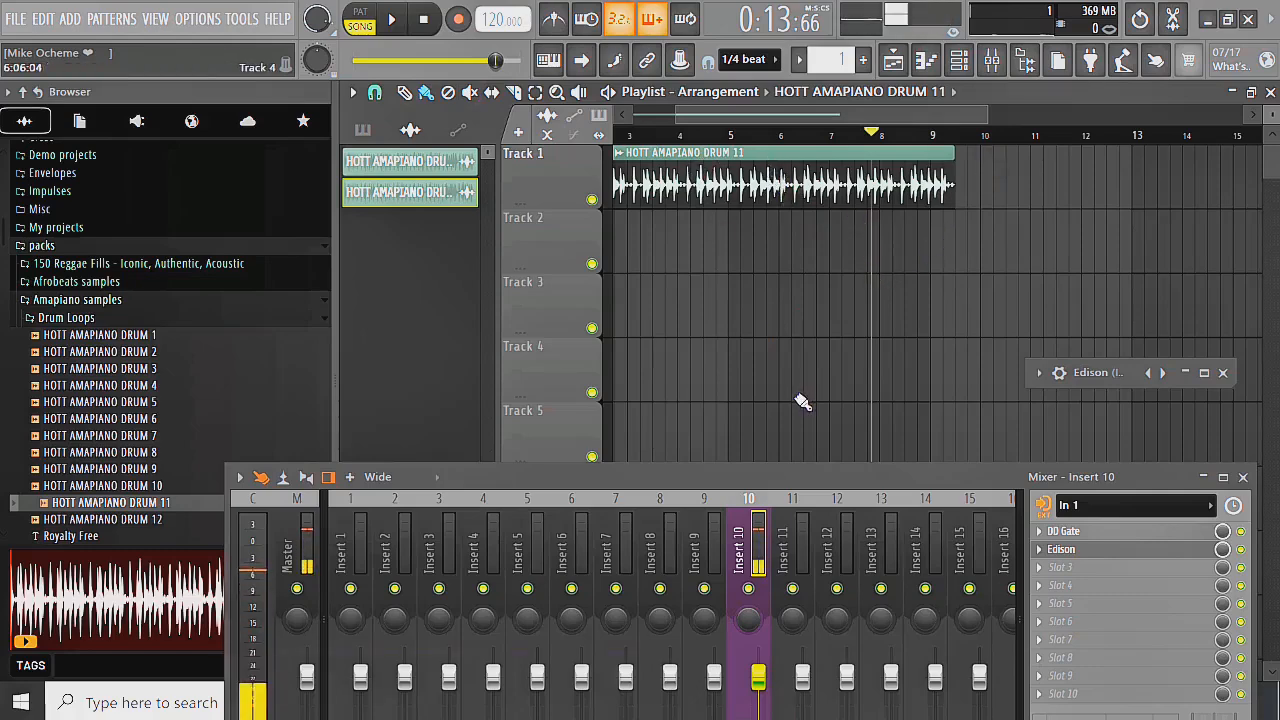
Detect the drum clip's tempo in the 75 to 150 BPM range and set the project tempo to 113 BPM
{"action": "left_click", "coordinate": [619, 160]}
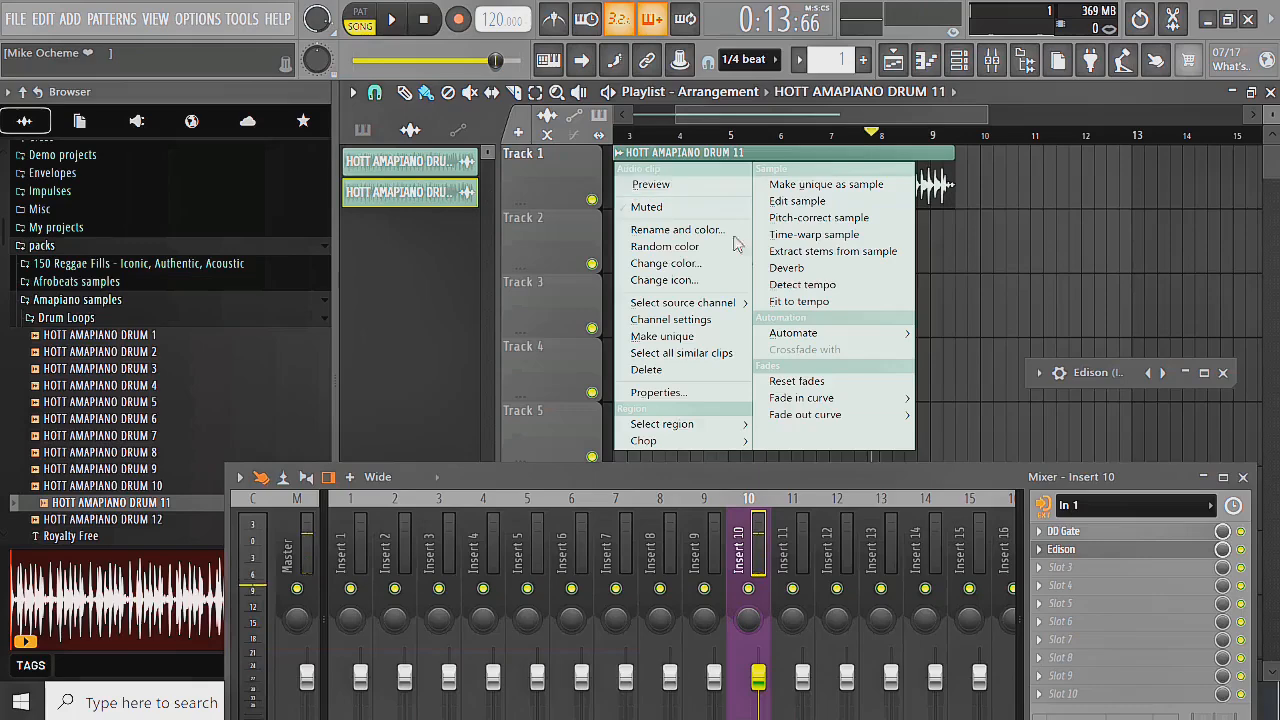
{"action": "left_click", "coordinate": [807, 288]}
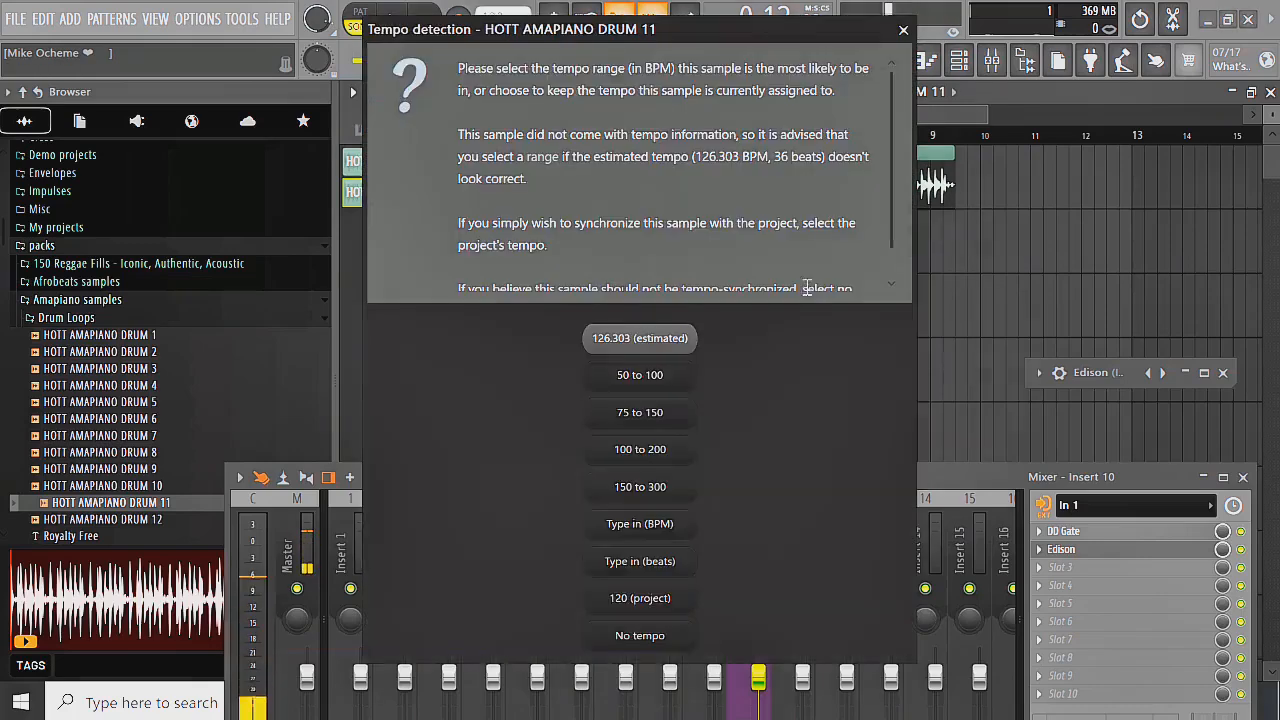
{"action": "left_click", "coordinate": [658, 414]}
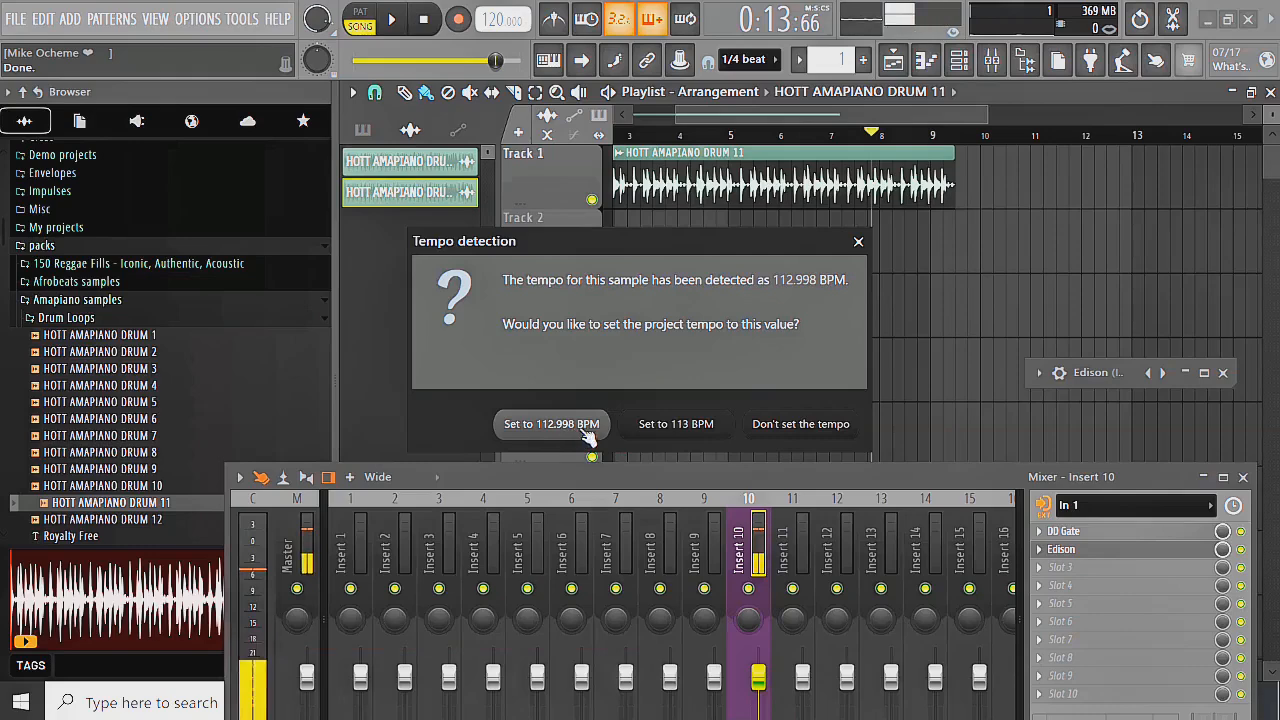
{"action": "left_click", "coordinate": [676, 424]}
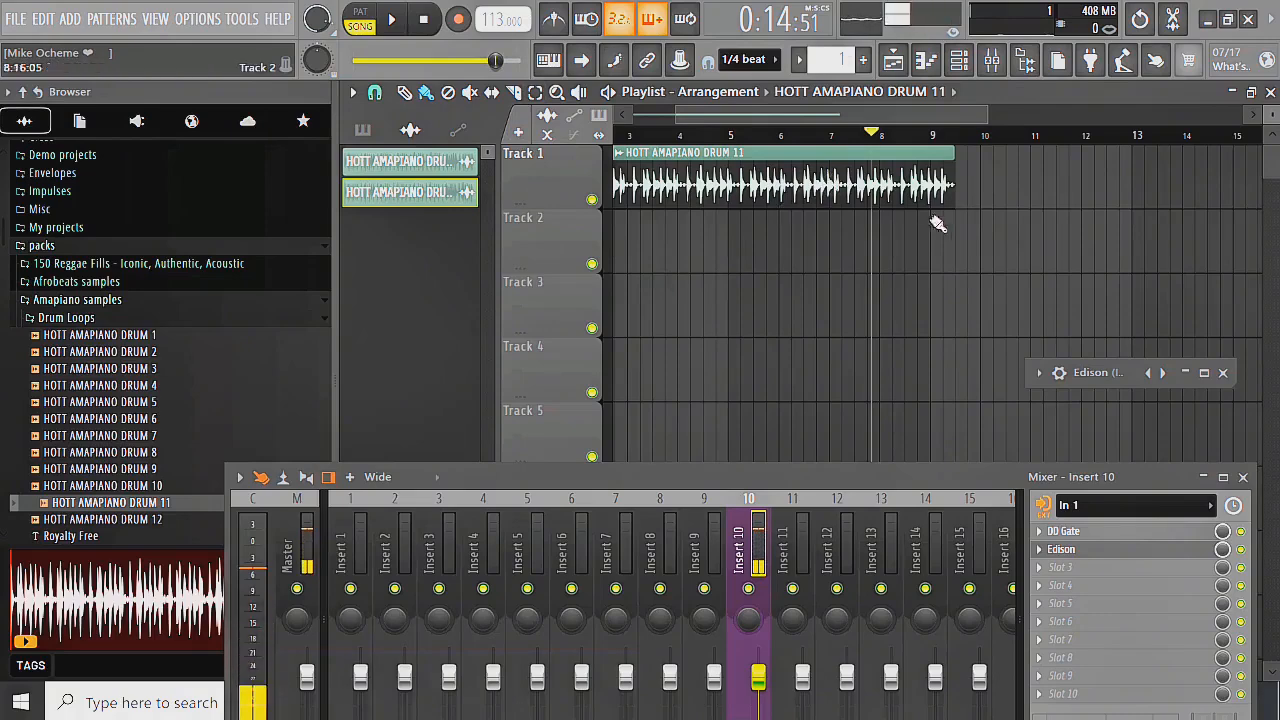
Play back the drum clip at the new project tempo and inspect its end around the bar 9 line
{"action": "key", "text": "space"}
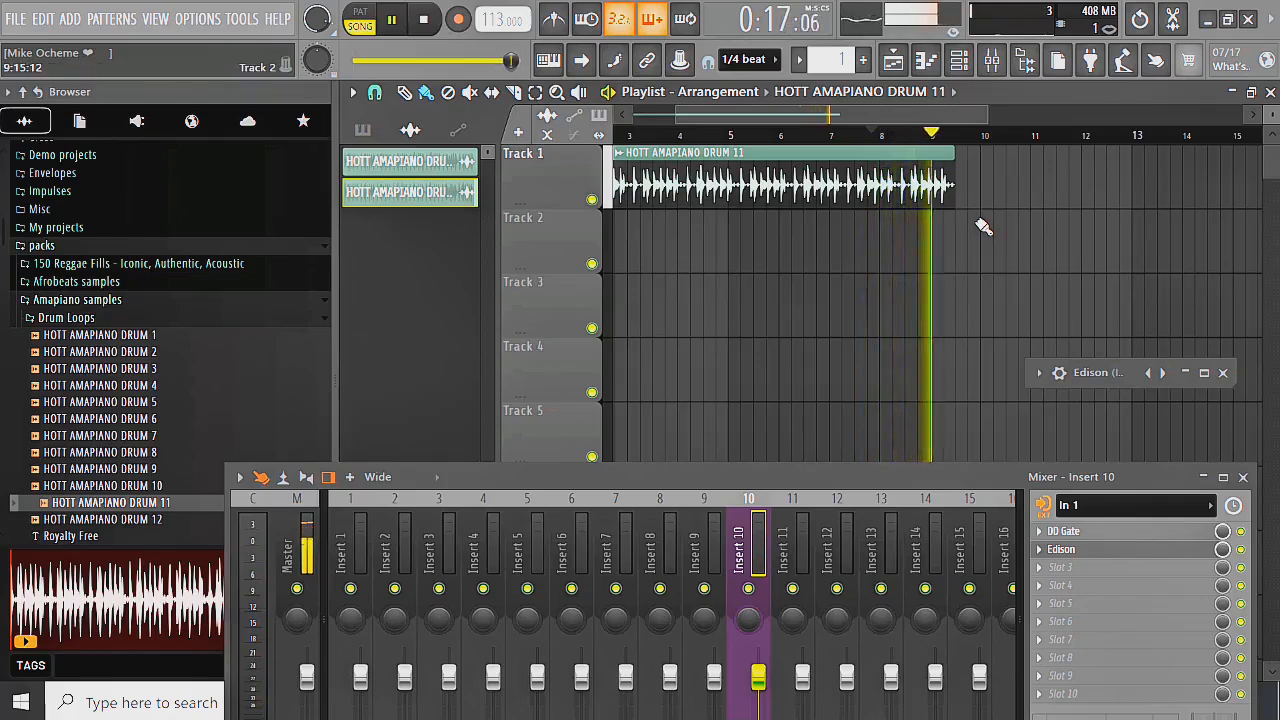
{"action": "key", "text": "space"}
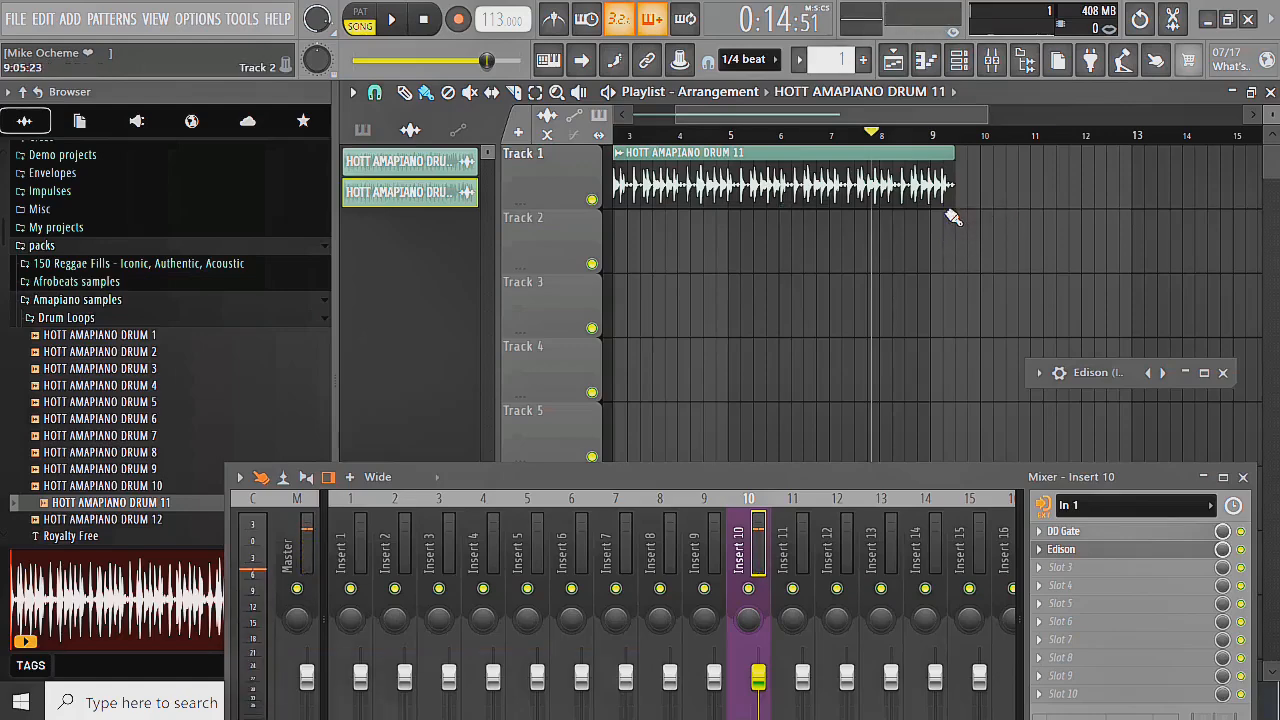
{"action": "scroll", "coordinate": [952, 216], "scroll_direction": "up", "scroll_amount": 5}
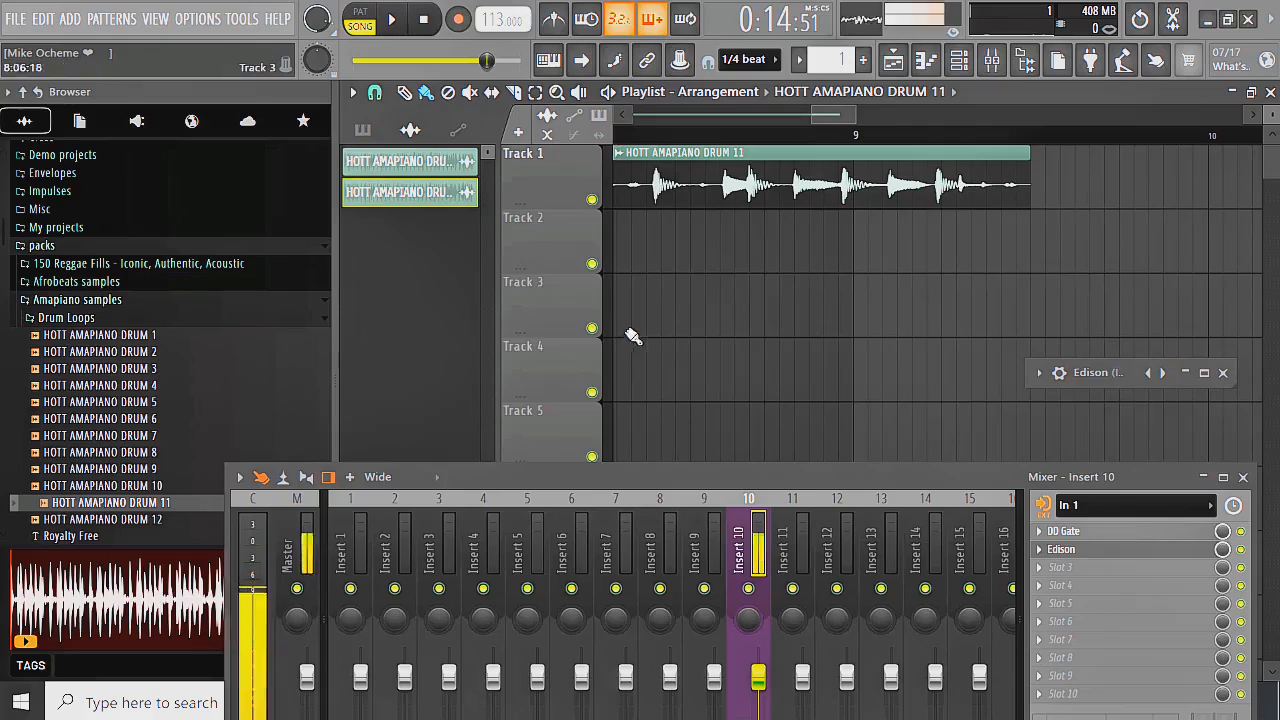
Choose Stretch as the time-stretching mode in the HOTT AMAPIANO DRUM 11 clip's channel settings and close them
{"action": "double_click", "coordinate": [662, 158]}
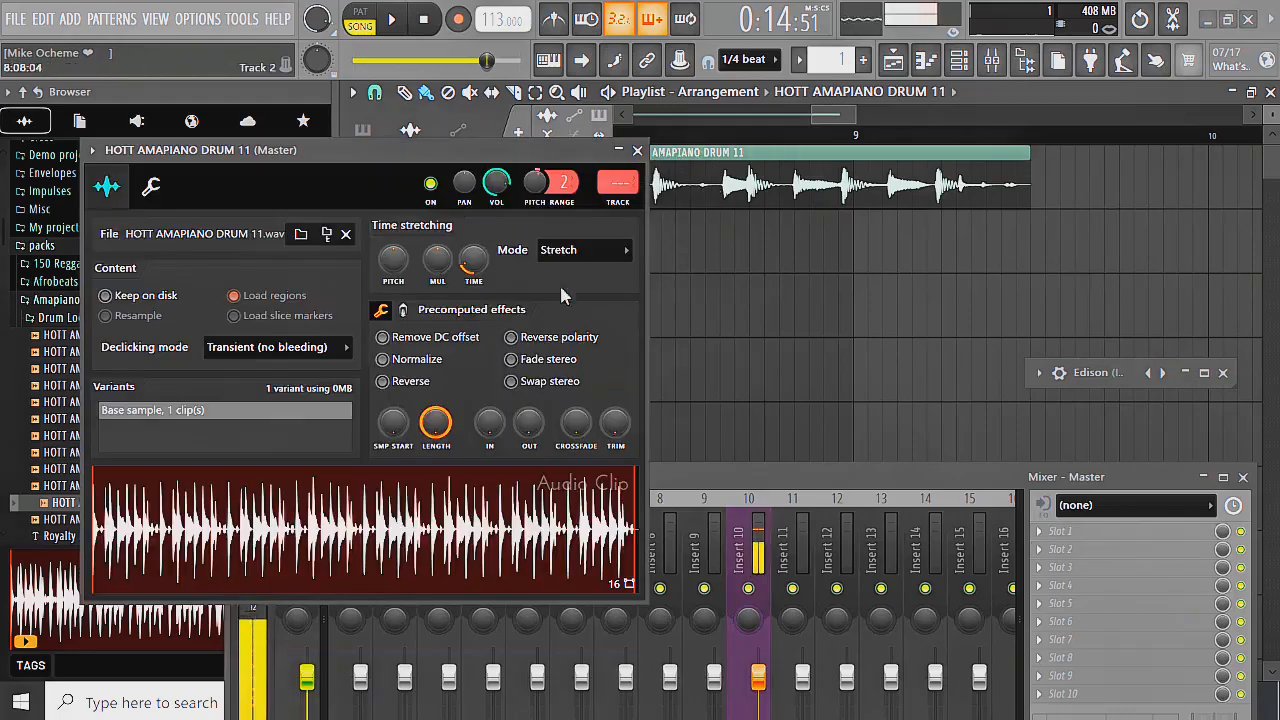
{"action": "left_click", "coordinate": [580, 252]}
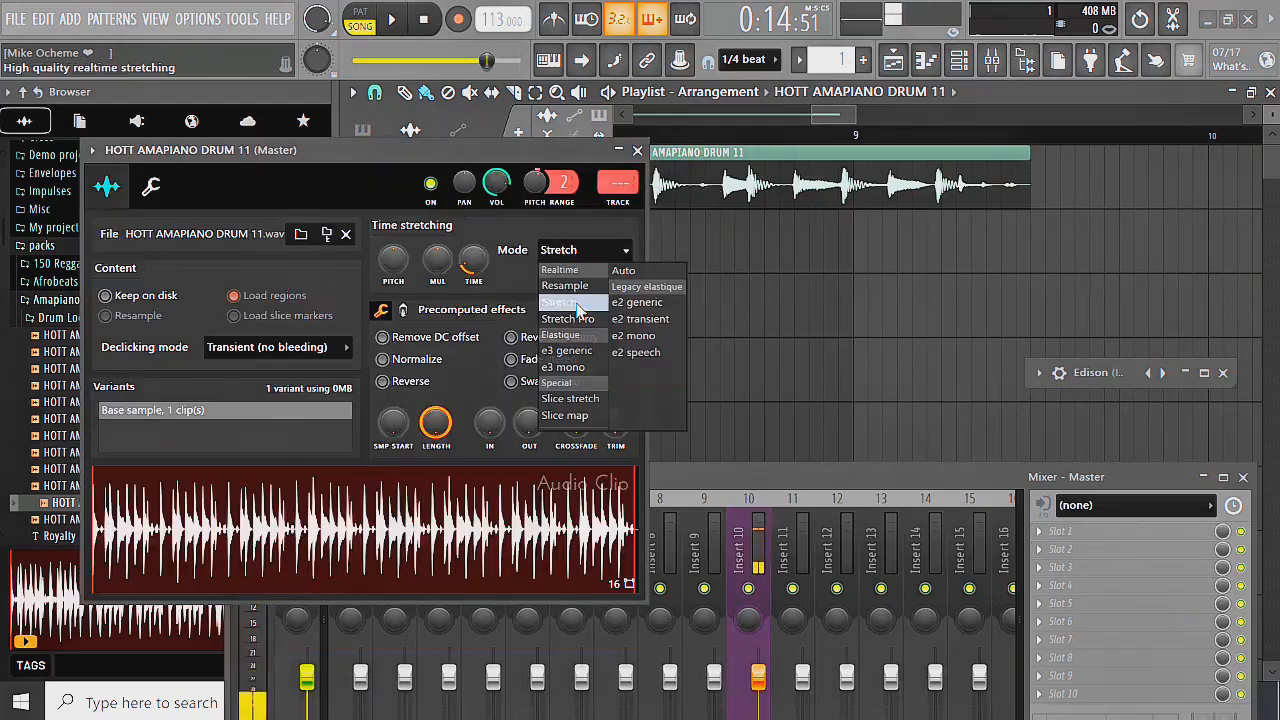
{"action": "left_click", "coordinate": [577, 303]}
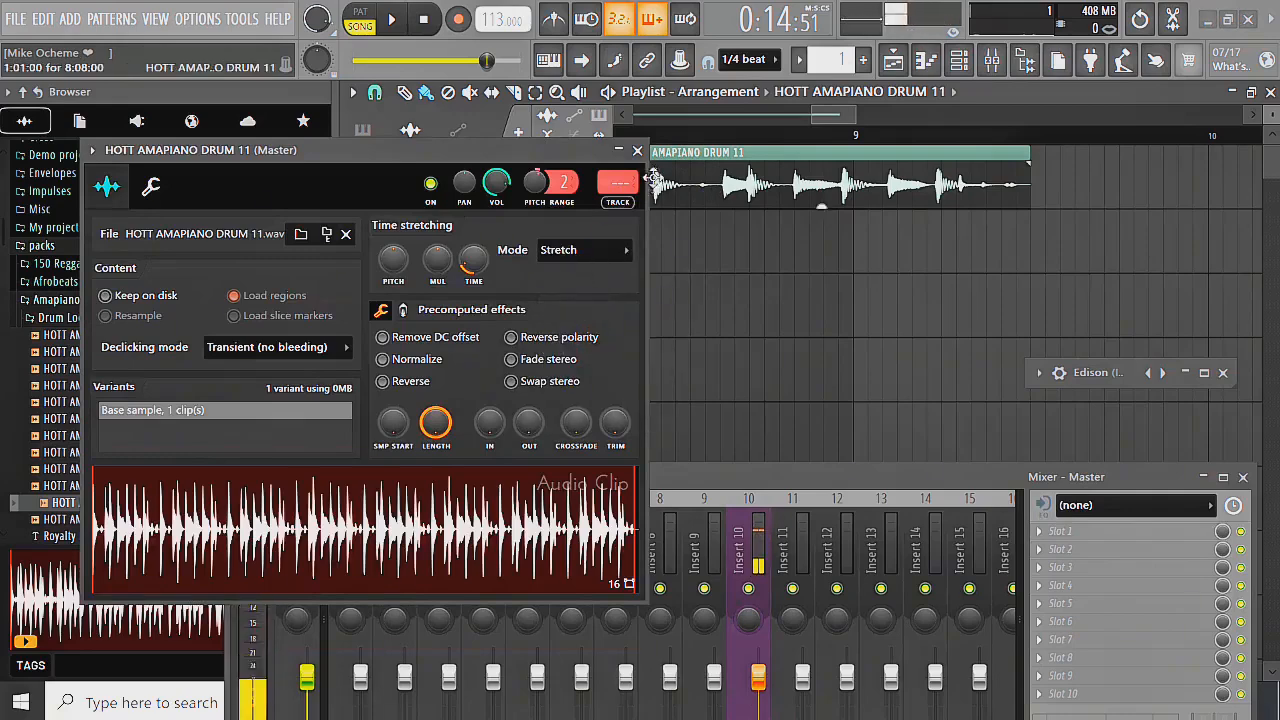
{"action": "left_click", "coordinate": [637, 150]}
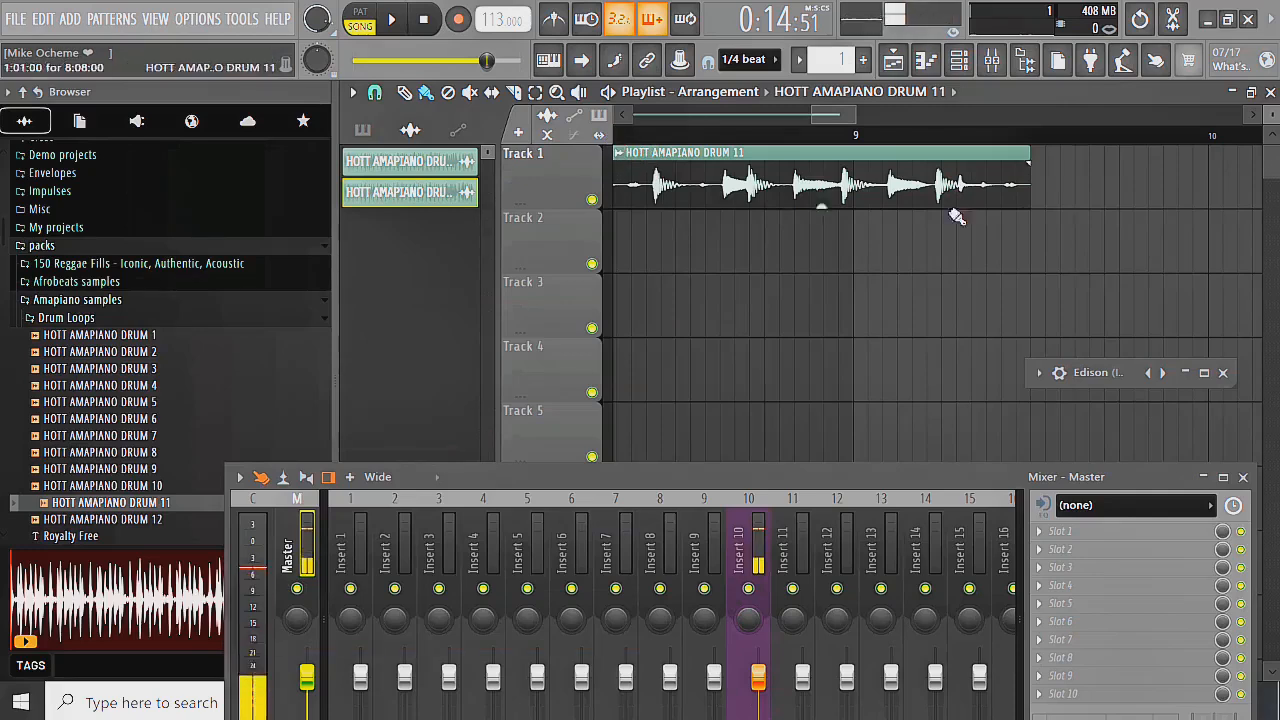
Stretch the end of the HOTT AMAPIANO DRUM 11 clip on Track 1 to the bar 9 line
{"action": "scroll", "coordinate": [1006, 220], "scroll_direction": "down", "scroll_amount": 1}
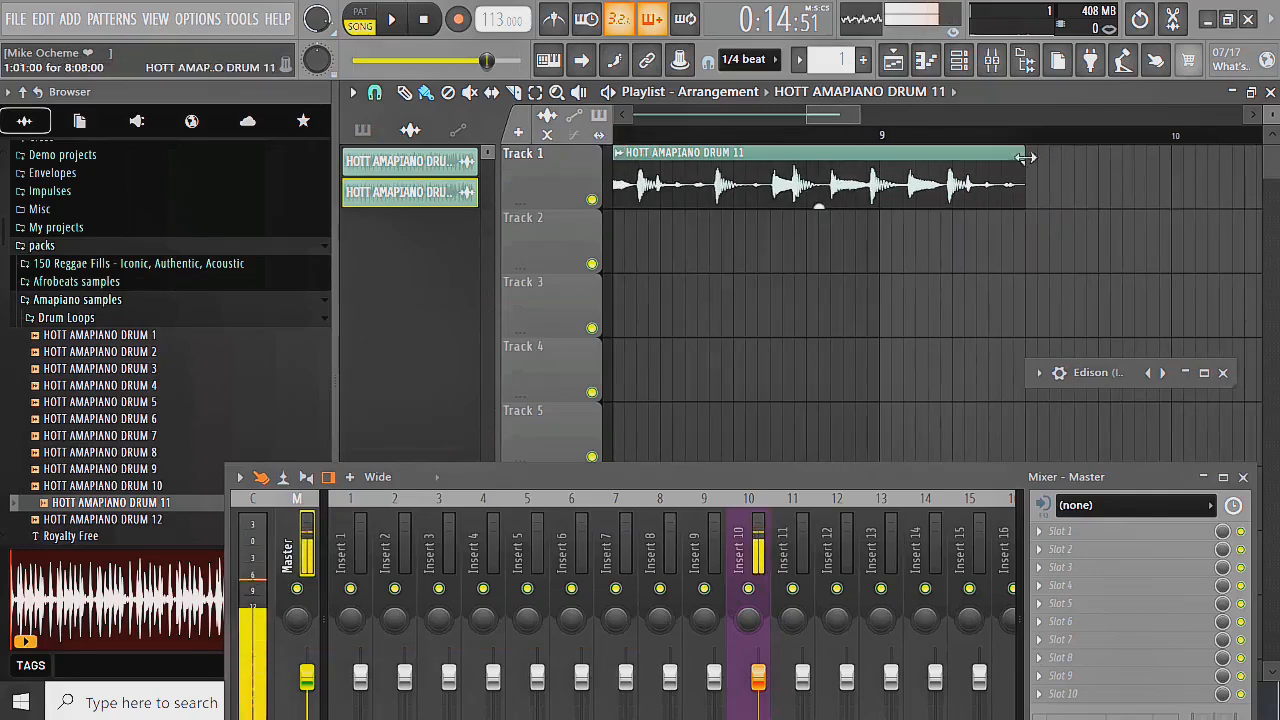
{"action": "scroll", "coordinate": [1026, 158], "scroll_direction": "up", "scroll_amount": 1}
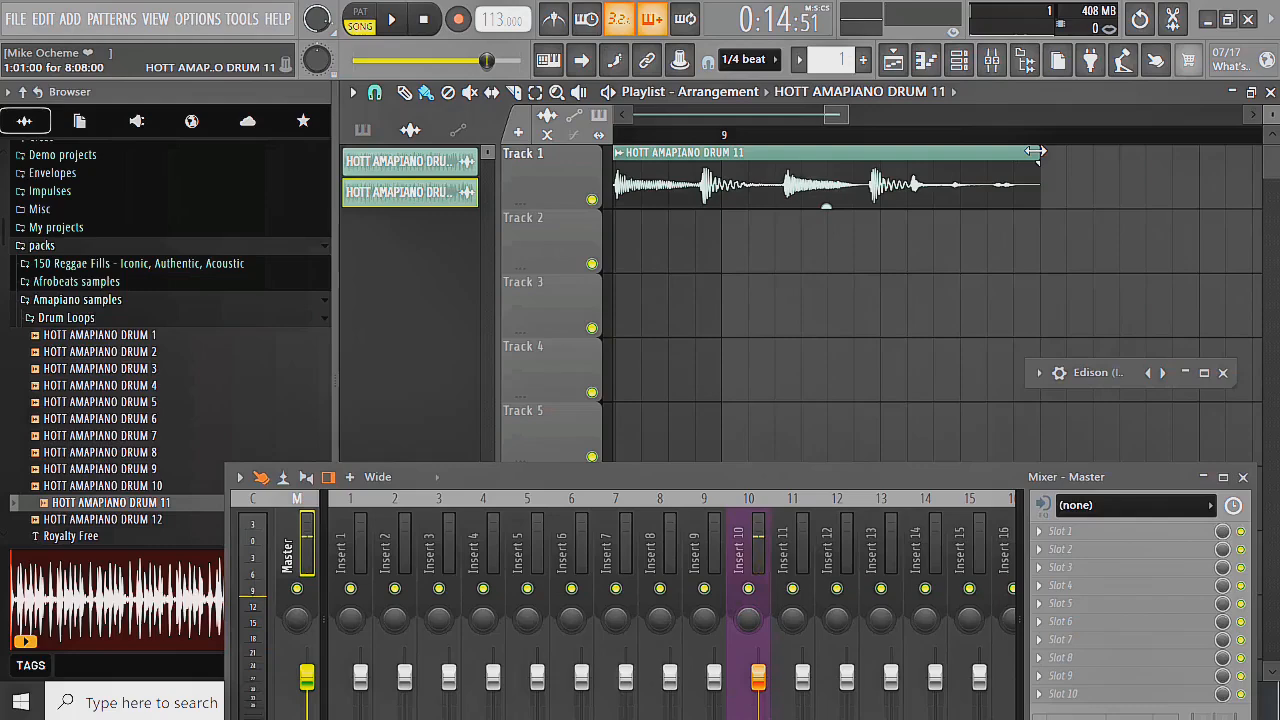
{"action": "scroll", "coordinate": [1040, 243], "scroll_direction": "down", "scroll_amount": 2}
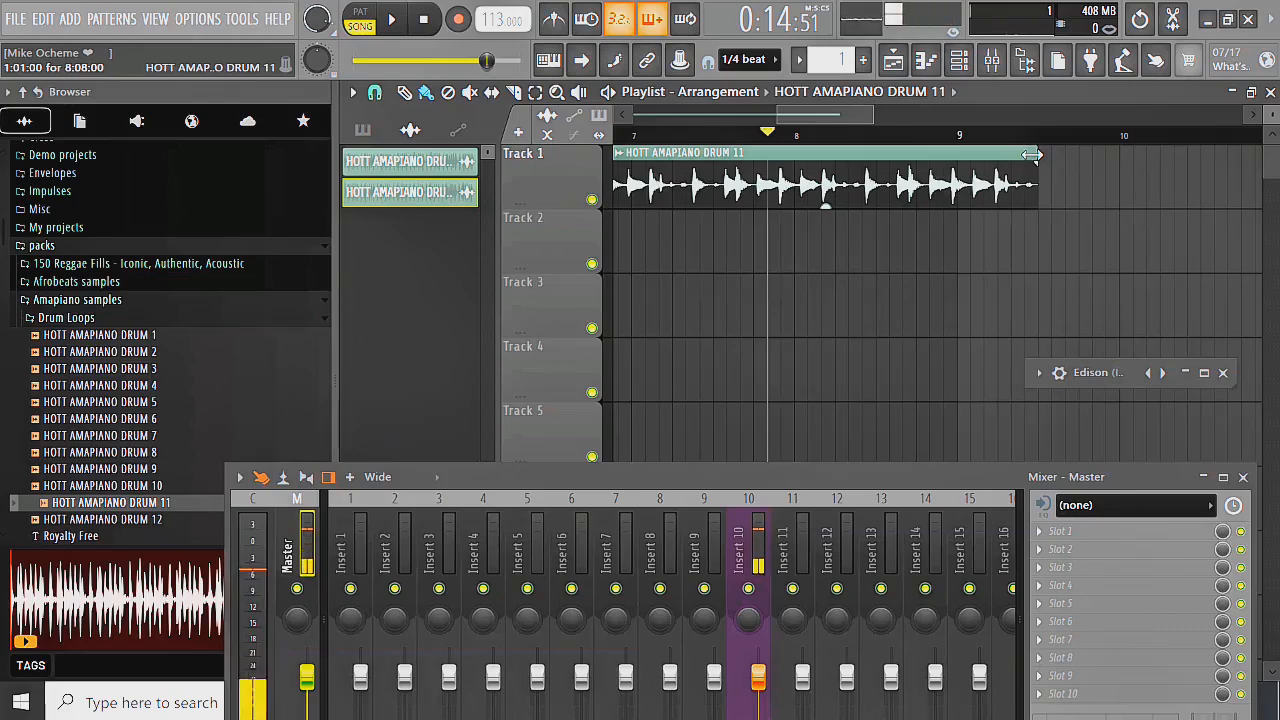
{"action": "left_click_drag", "start_coordinate": [1031, 155], "coordinate": [952, 205]}
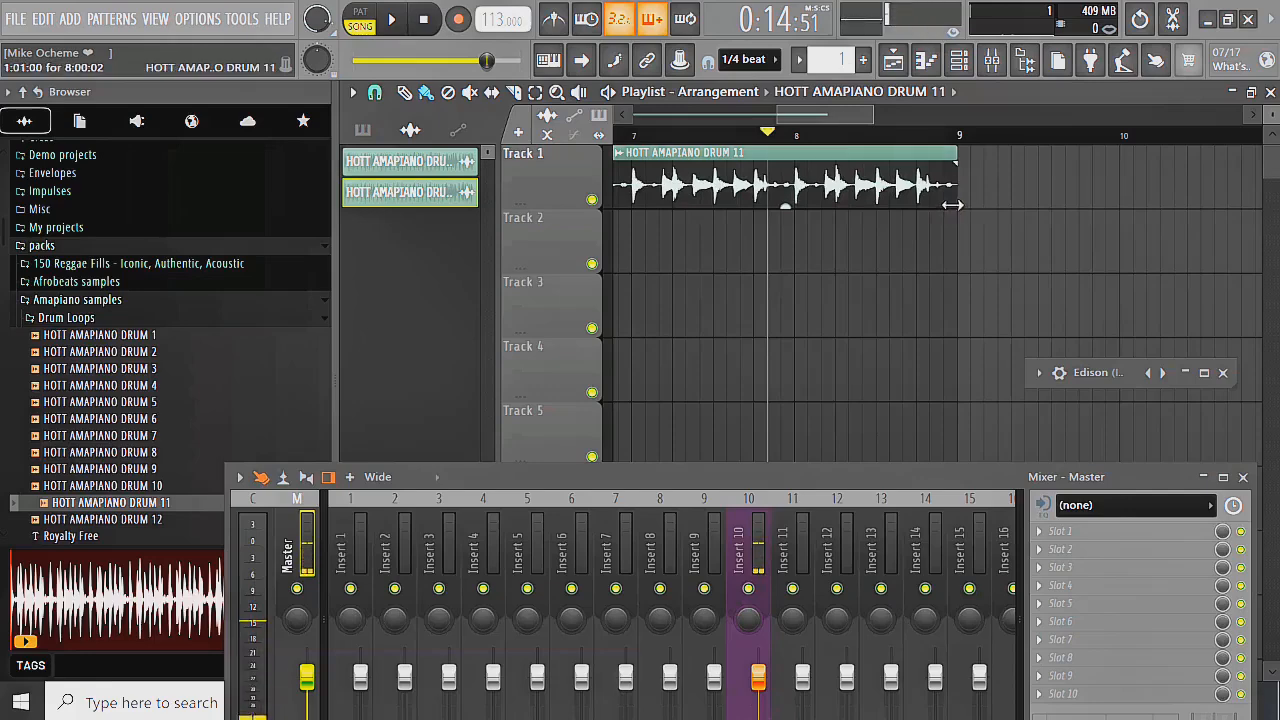
Play the stretched drum clip to check how it loops, and inspect its end at the bar 9 line
{"action": "scroll", "coordinate": [967, 206], "scroll_direction": "up", "scroll_amount": 5}
{"action": "scroll", "coordinate": [998, 258], "scroll_direction": "down", "scroll_amount": 9}
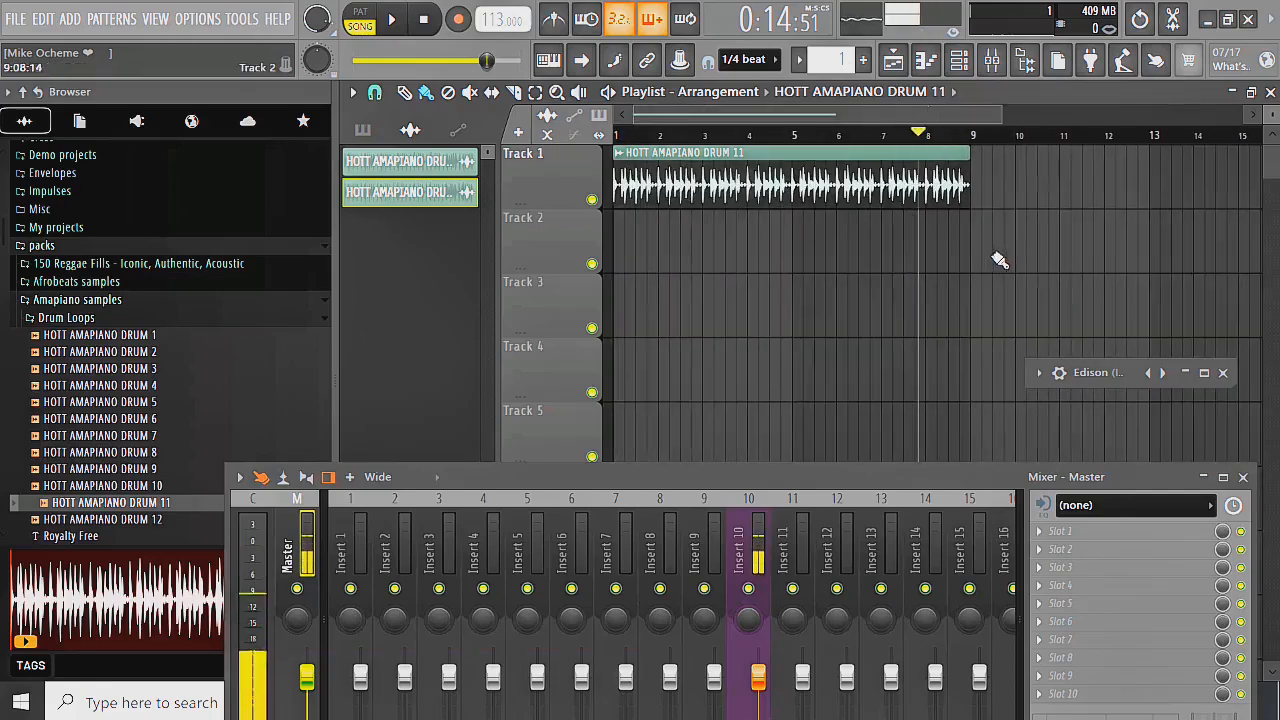
{"action": "key", "text": "space"}
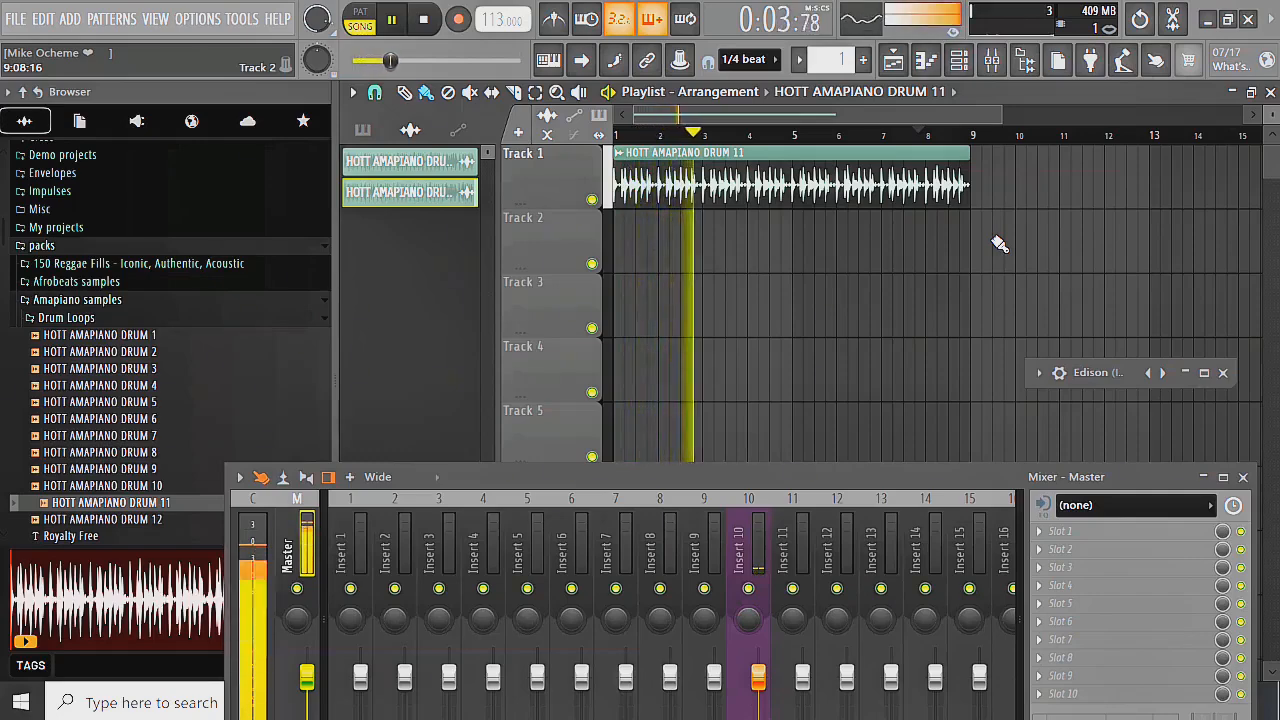
{"action": "key", "text": "space"}
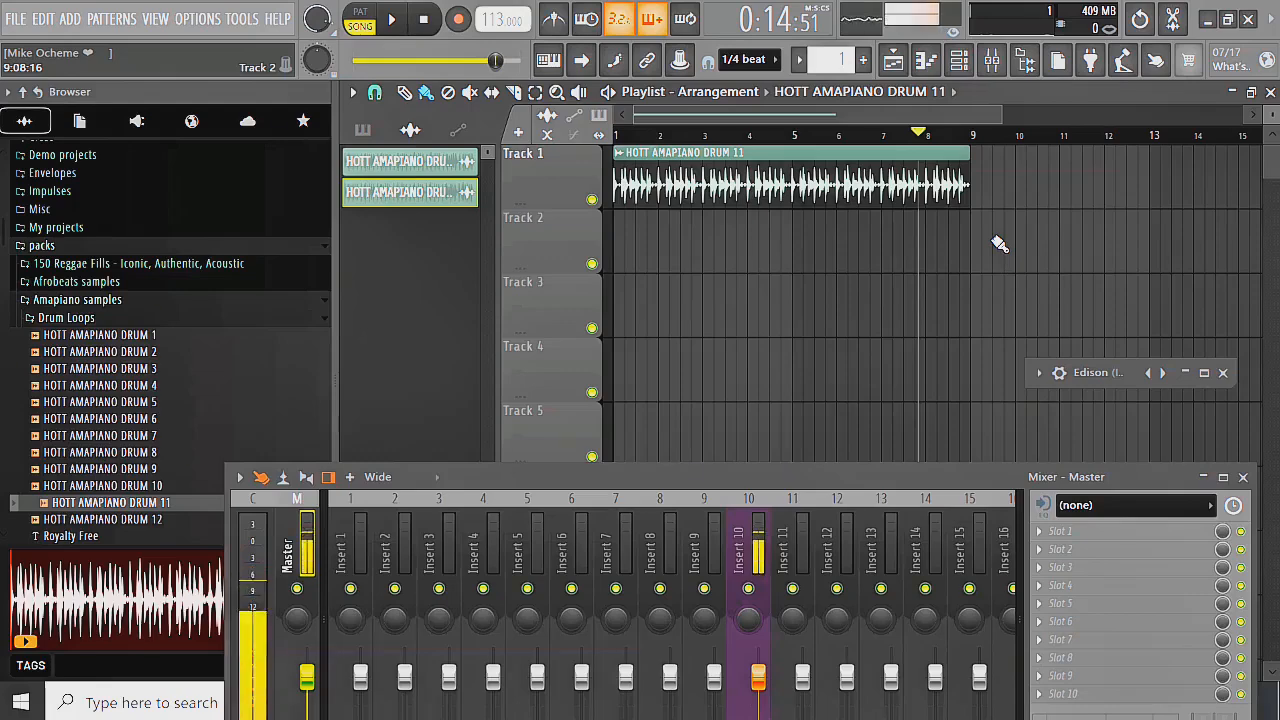
{"action": "scroll", "coordinate": [988, 206], "scroll_direction": "up", "scroll_amount": 3}
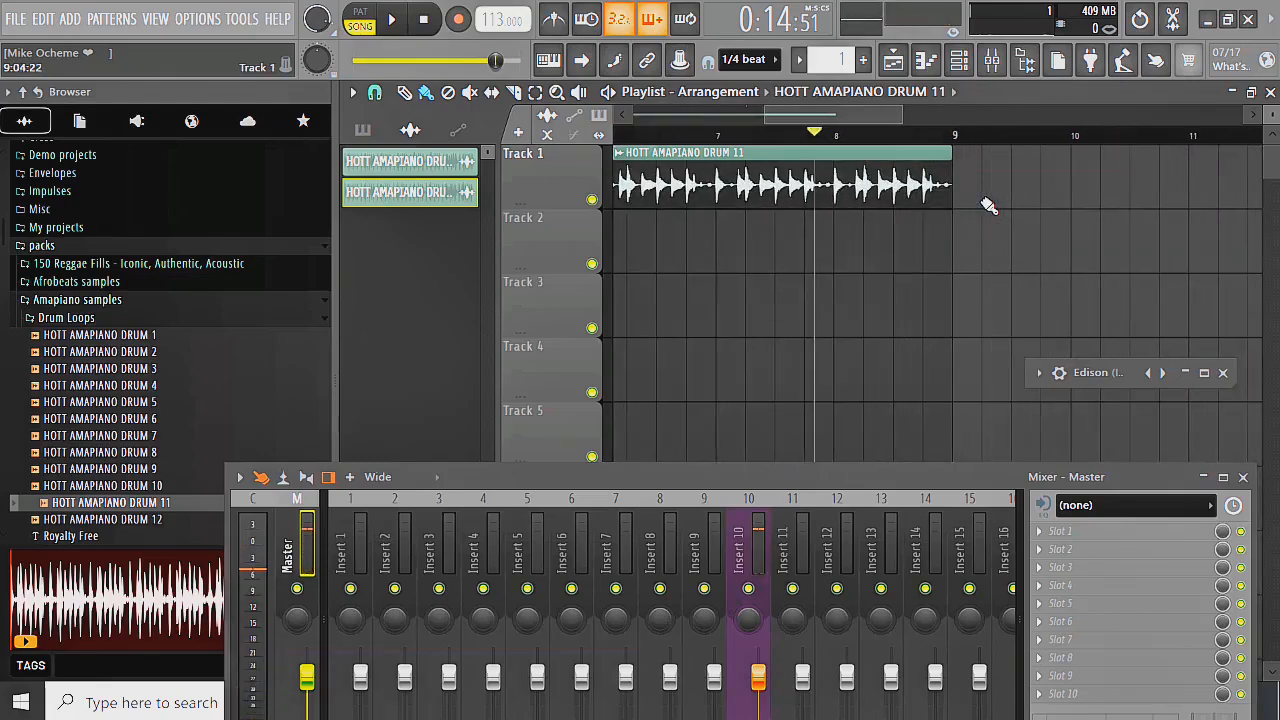